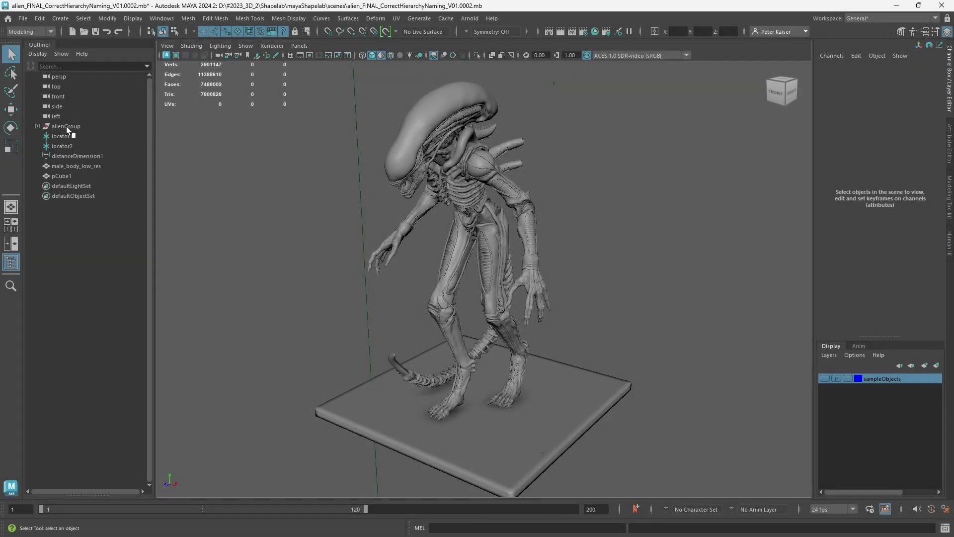
- Assign alienGroup to a new display layer originalAlien with a lavender swatch and test its visibility toggle
left_click(67, 126)
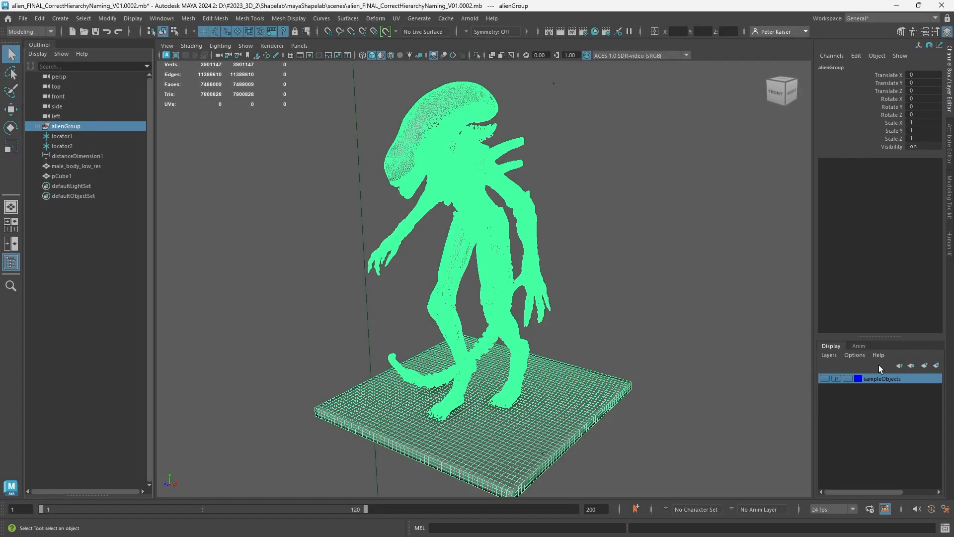
left_click(937, 365)
double_click(871, 377)
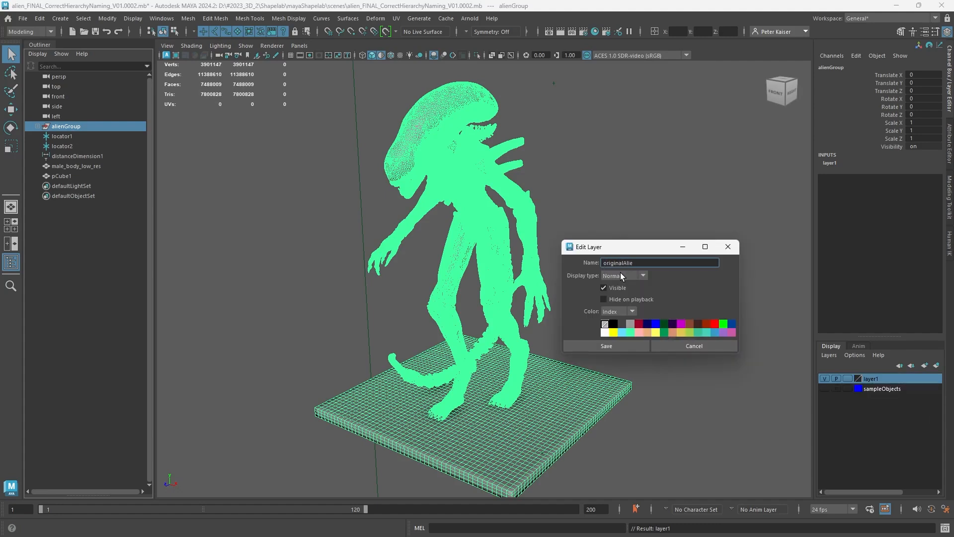
type("en")
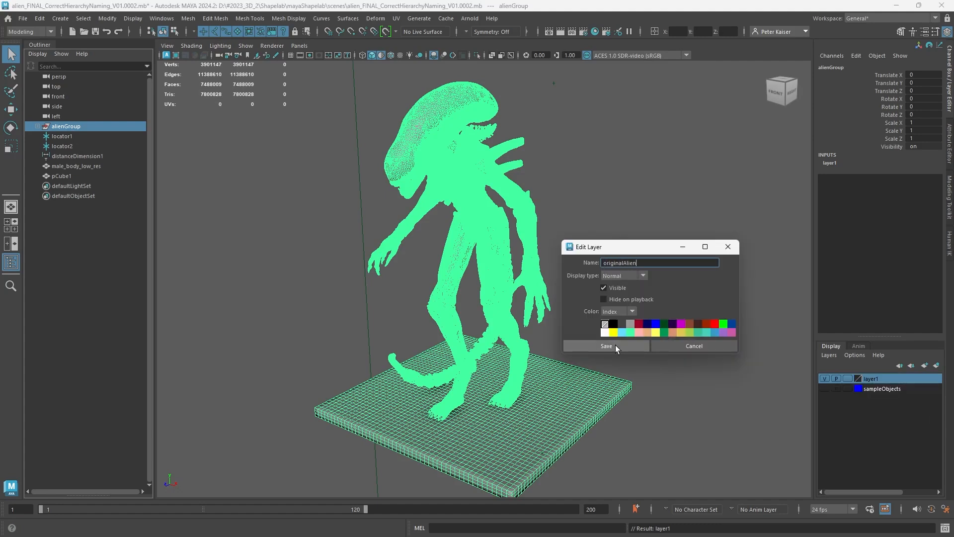
left_click(723, 333)
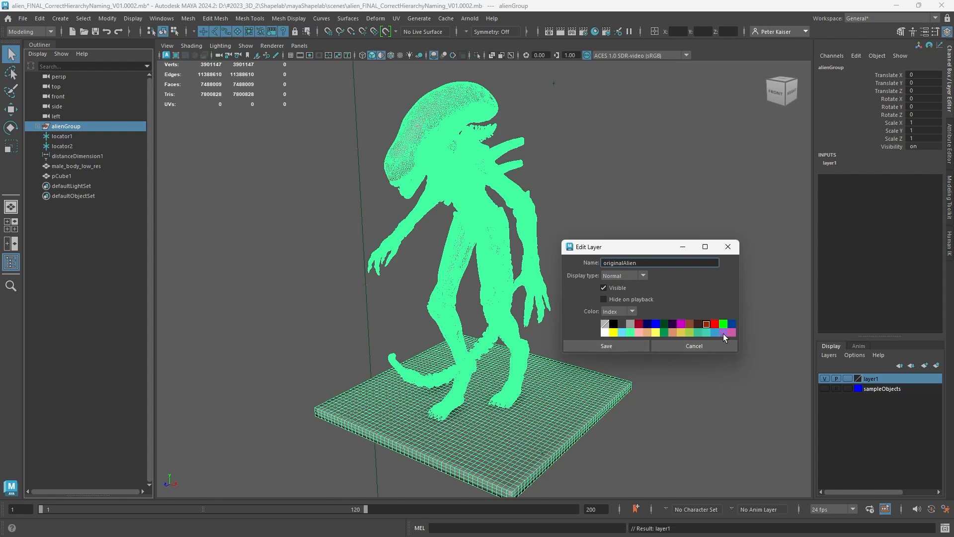
left_click(623, 347)
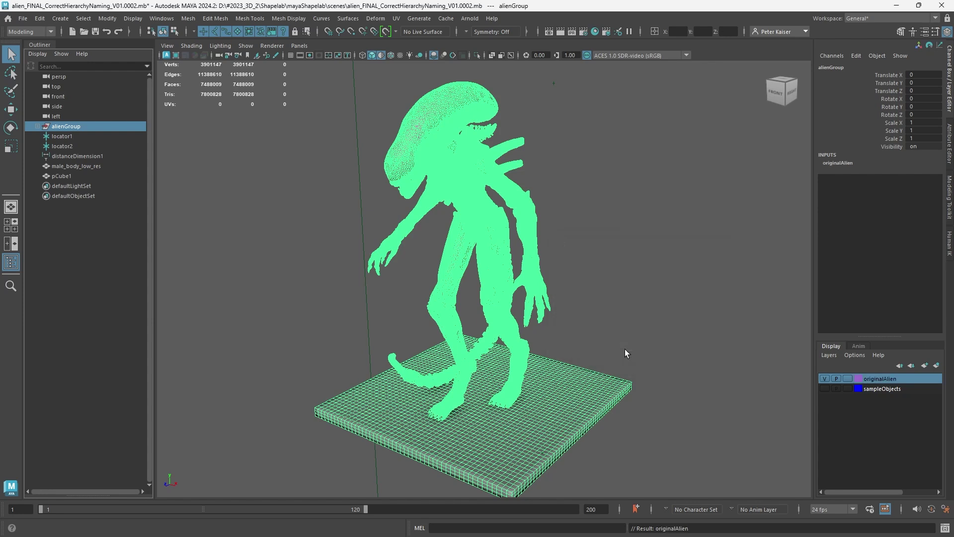
left_click(825, 379)
- Add the orig_ prefix to alienGroup and all its children via Prefix Hierarchy Names
left_click(684, 296)
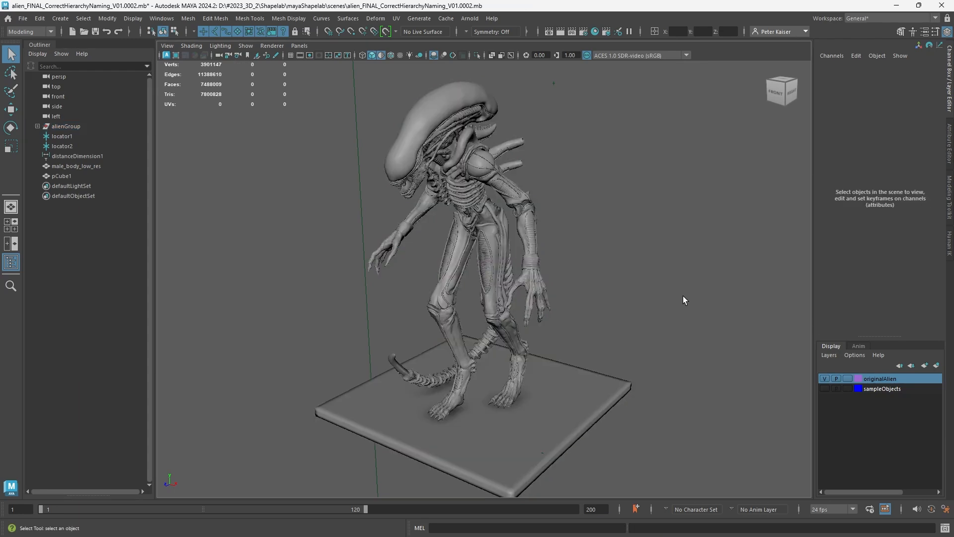
left_click(59, 126)
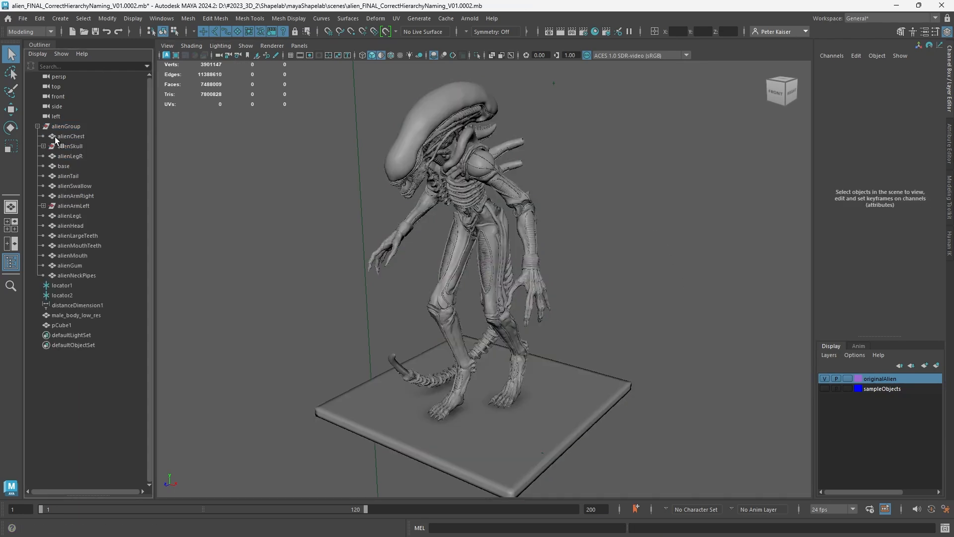
left_click(77, 275, "shift")
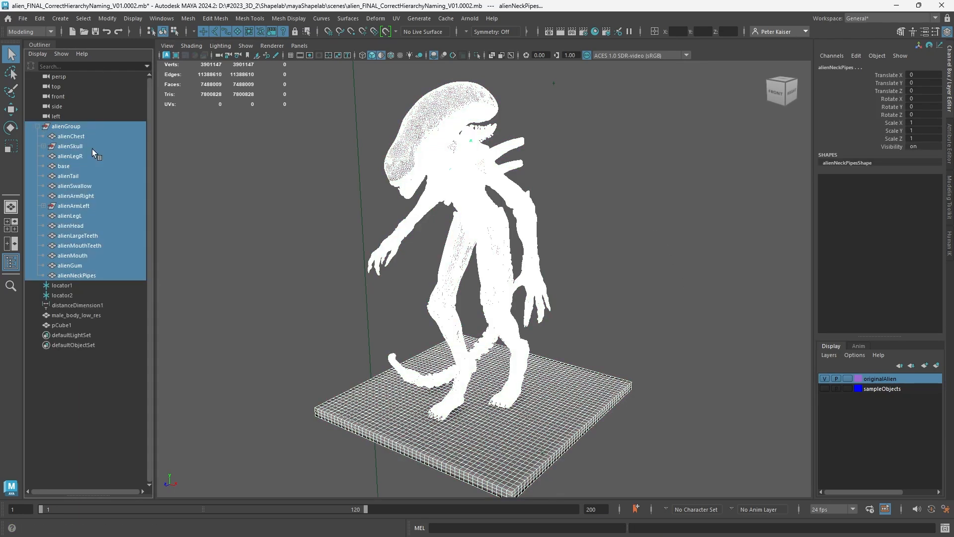
left_click(107, 18)
left_click(174, 203)
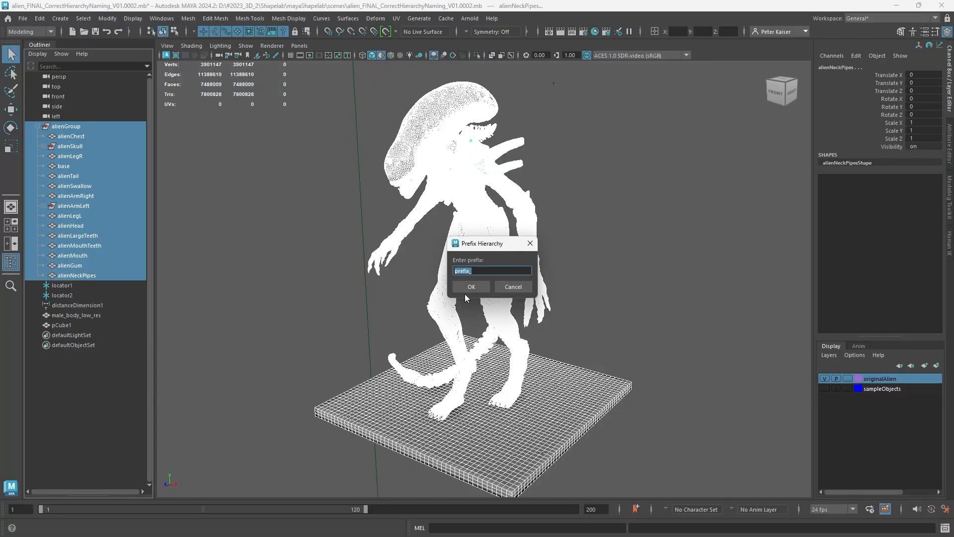
type("rig_")
left_click(468, 288)
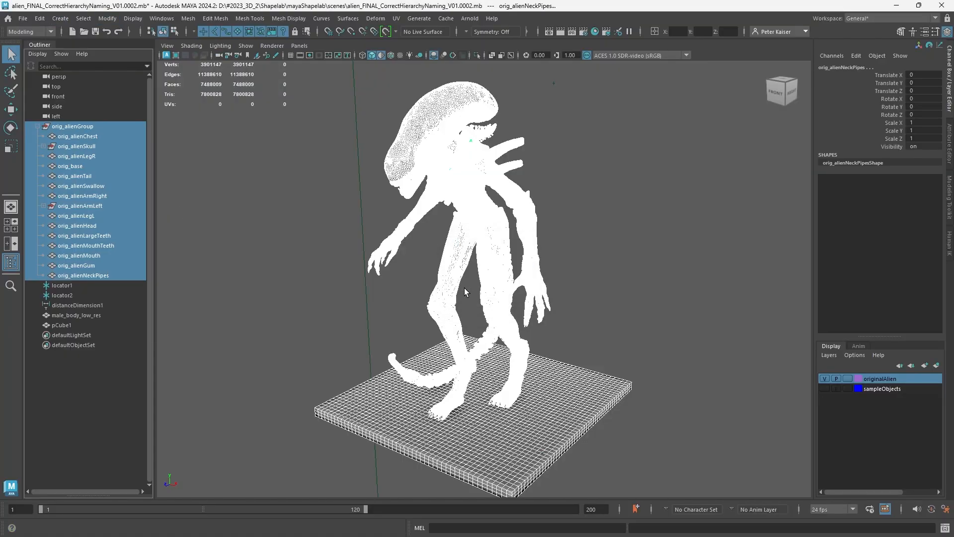
left_click(37, 127)
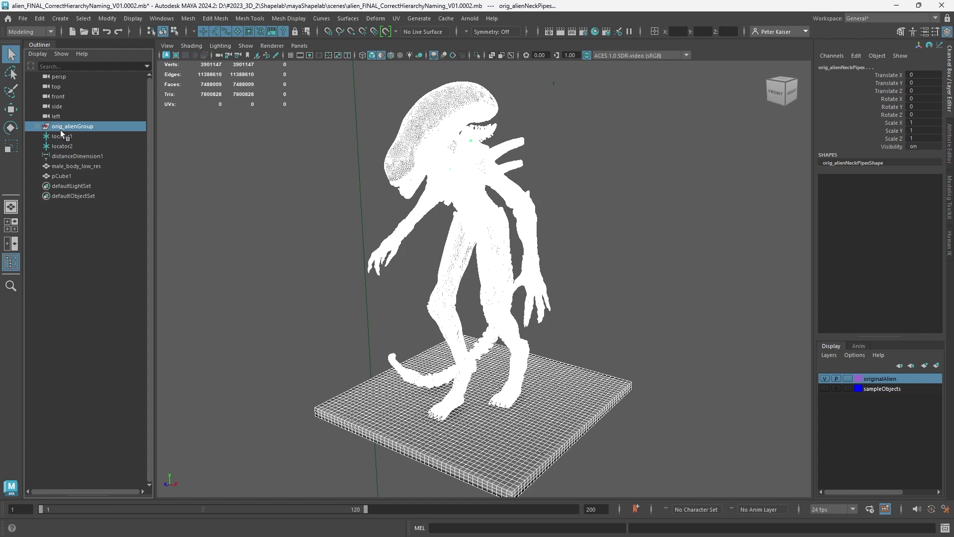
left_click(640, 321)
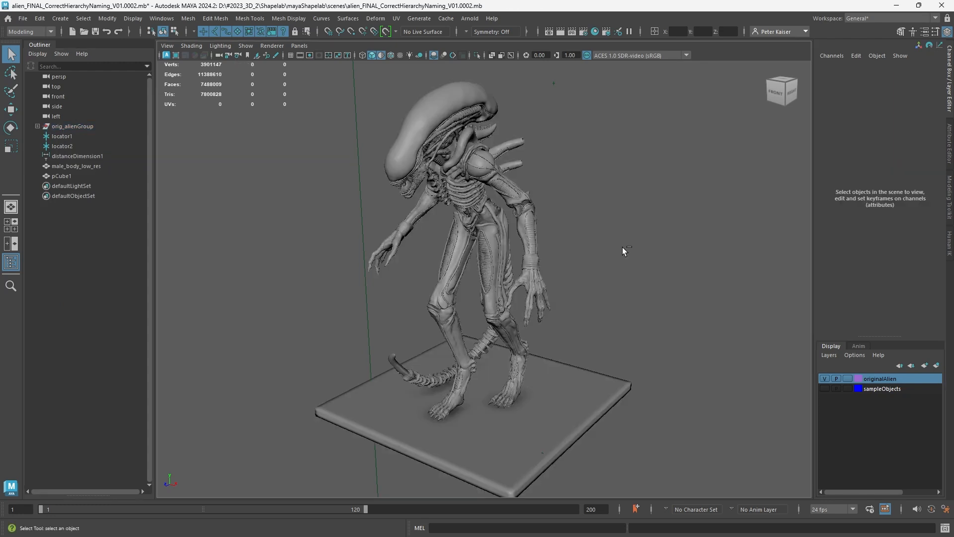
- Import alienMayaV01vox.fbx into the scene through the File Import options
left_click(22, 18)
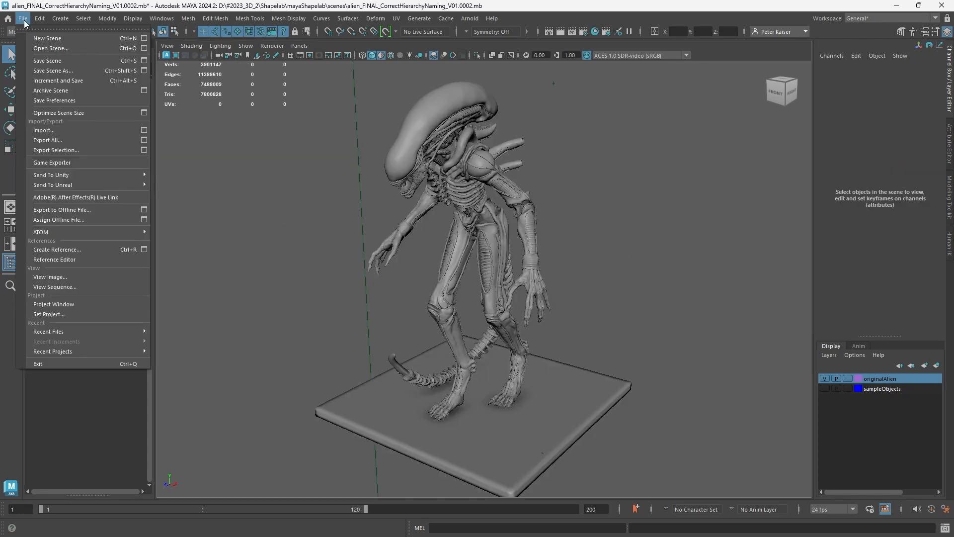
left_click(144, 131)
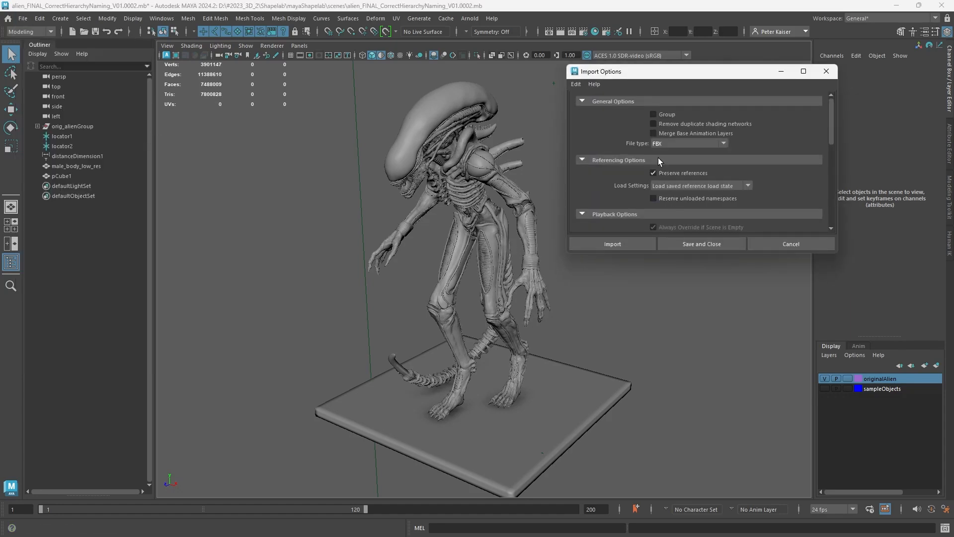
left_click(621, 244)
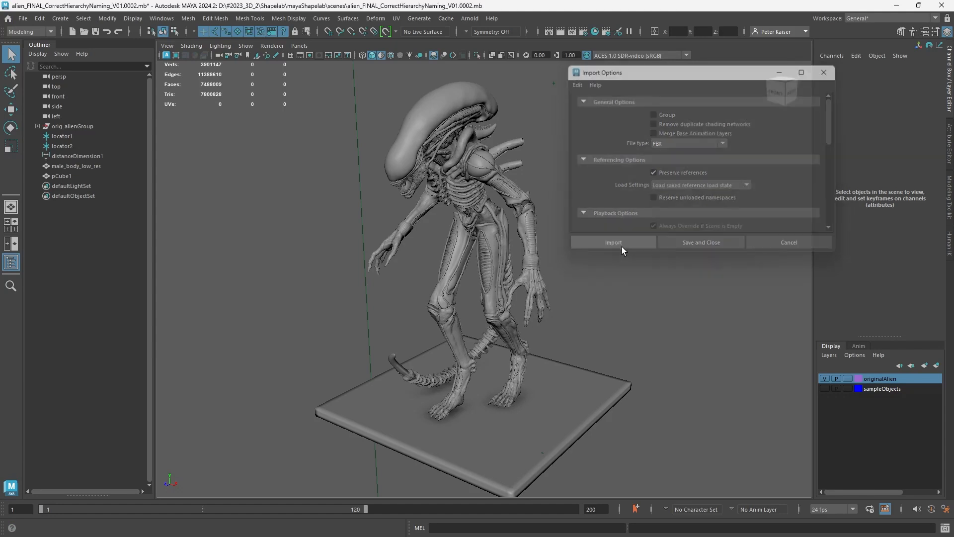
left_click(328, 206)
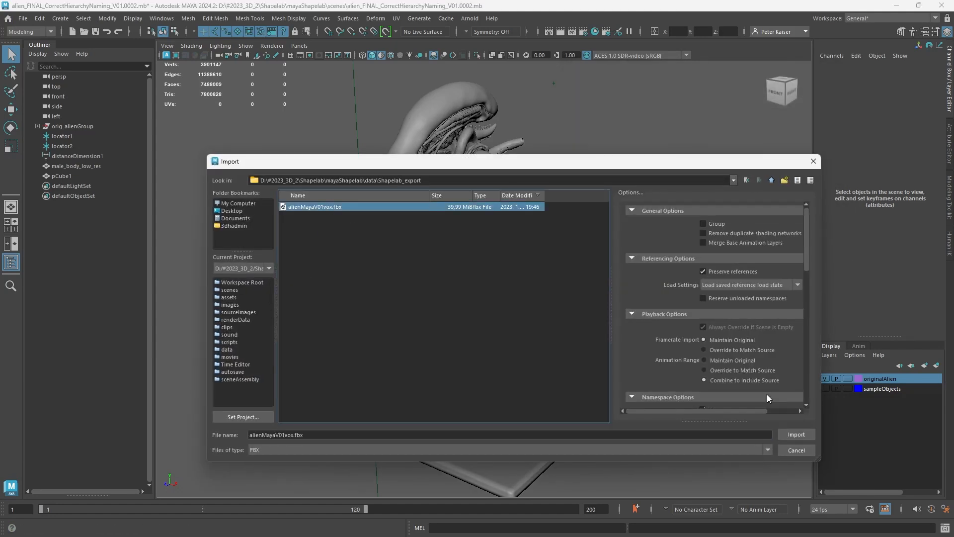
left_click(796, 435)
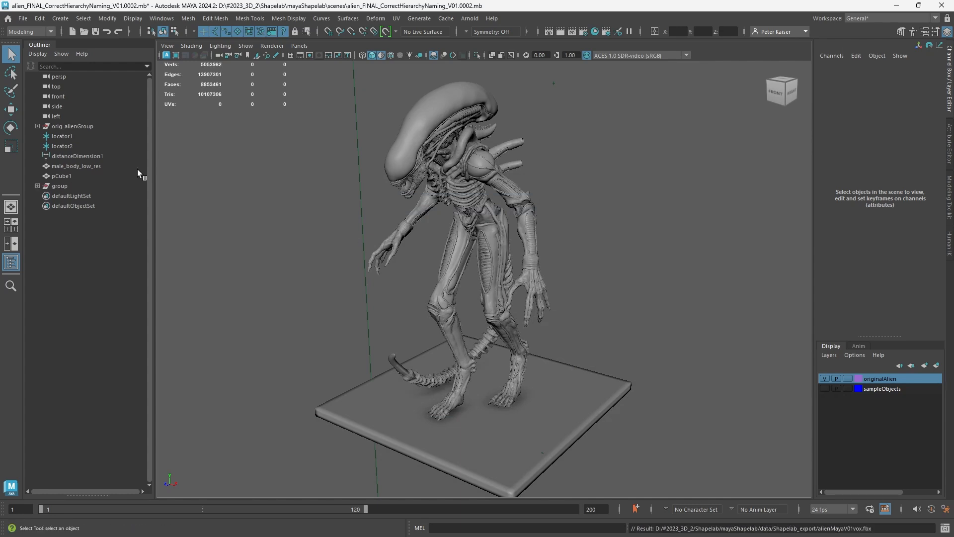
- Assign the imported group to a new display layer shapelabAlien with a cyan colour
left_click(58, 188)
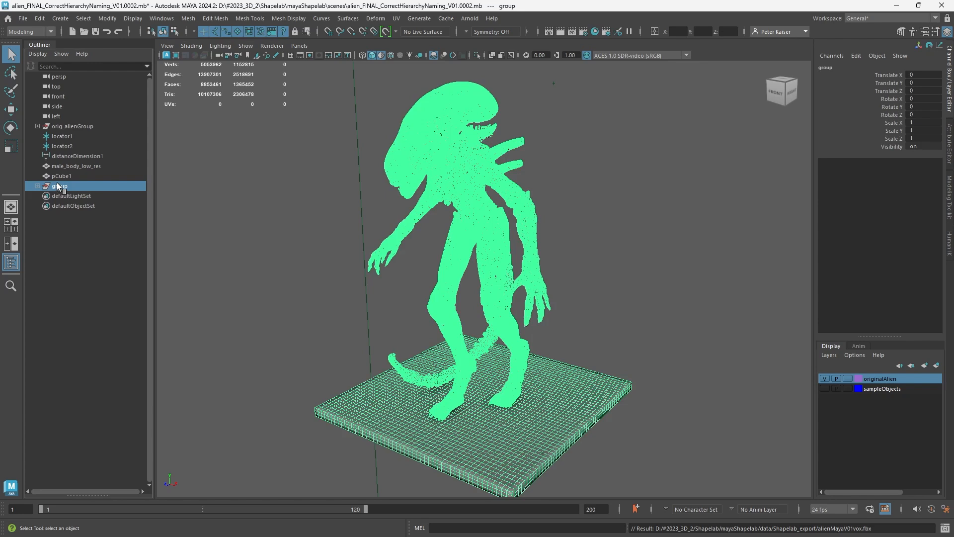
left_click(936, 365)
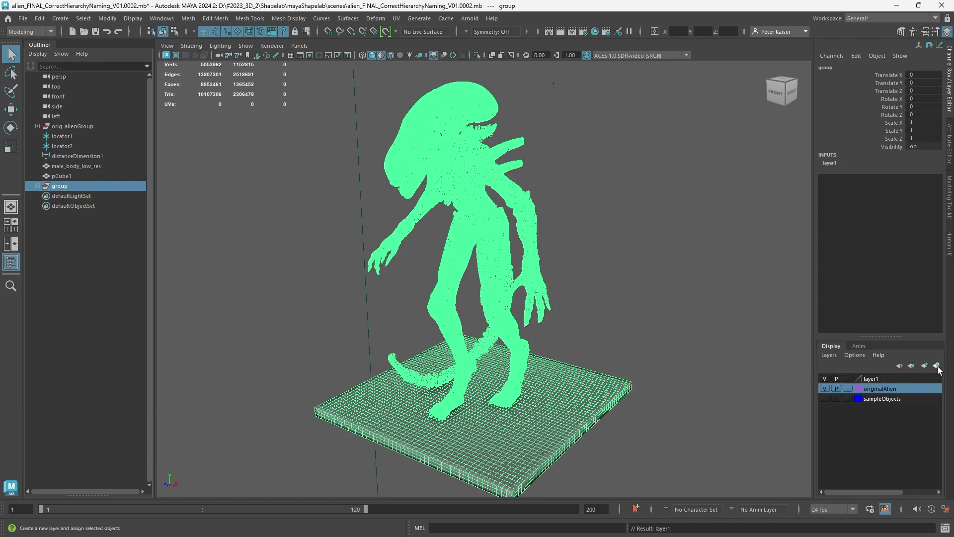
double_click(874, 379)
type("shapelabAlien")
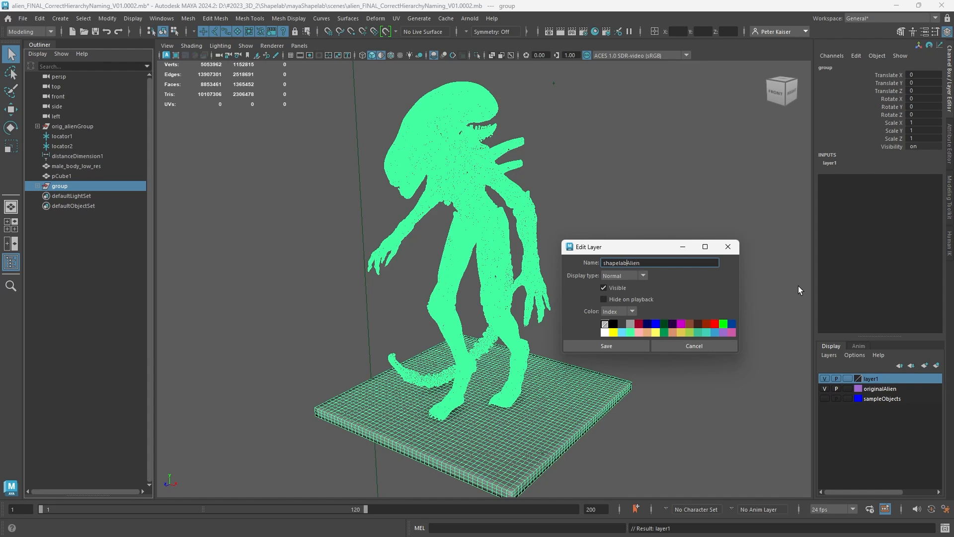
key("Return")
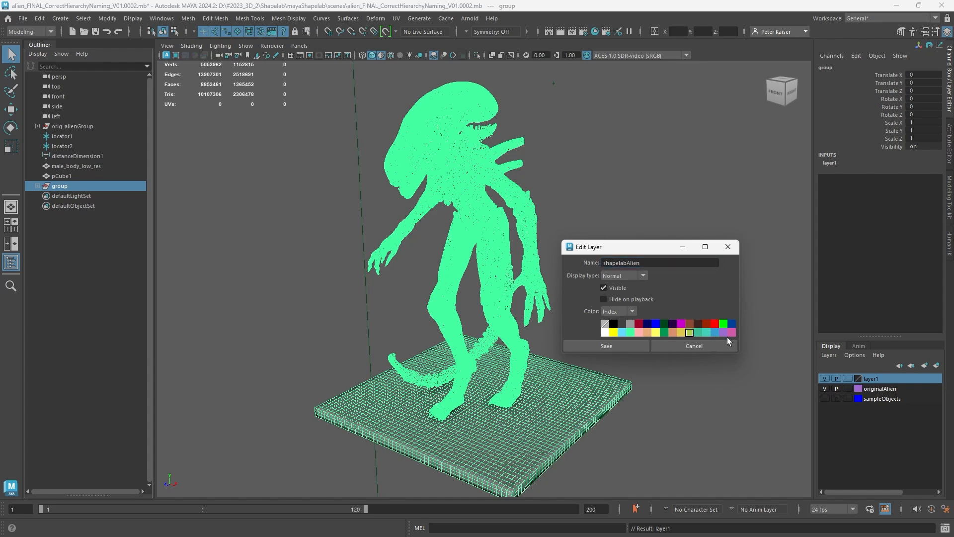
left_click(621, 347)
left_click(633, 313)
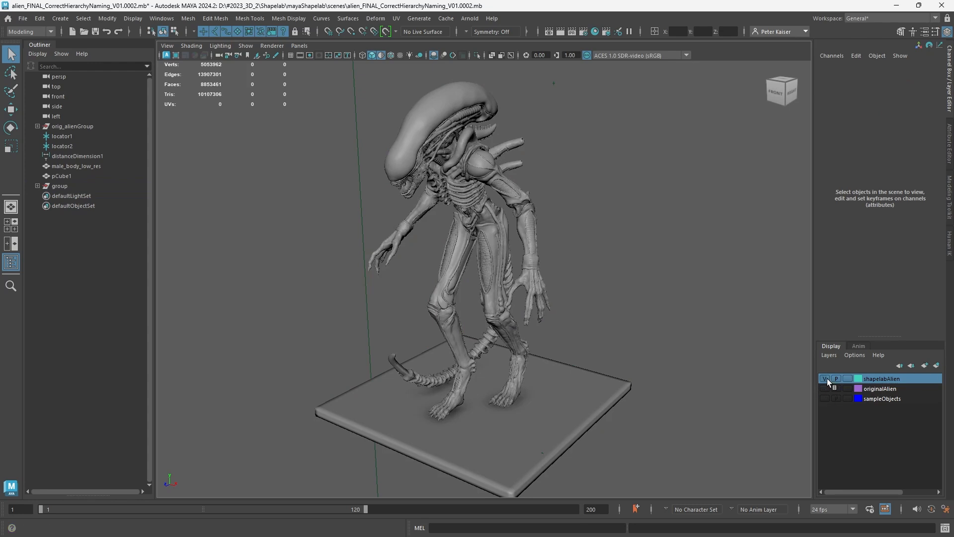
- Show wireframe on shaded, recolour the shapelabAlien layer dark blue and hide it to view the original
left_click(391, 55)
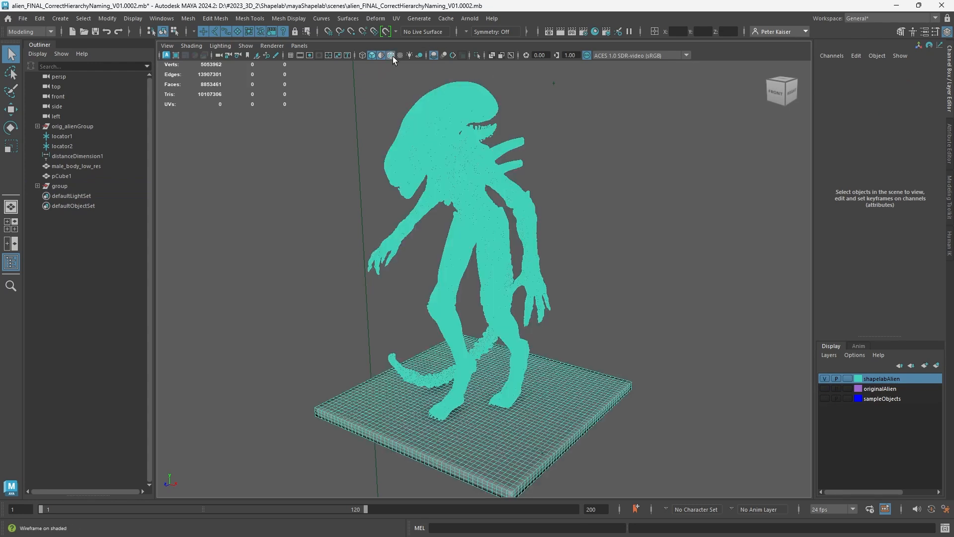
scroll(407, 111, "up", 5)
left_click_drag(395, 105, 439, 216, "alt")
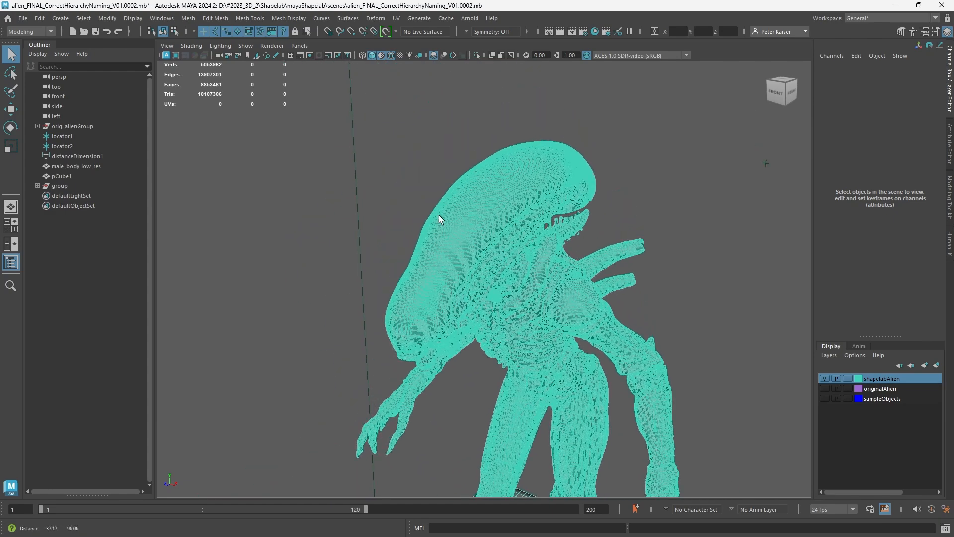
scroll(505, 257, "up", 3)
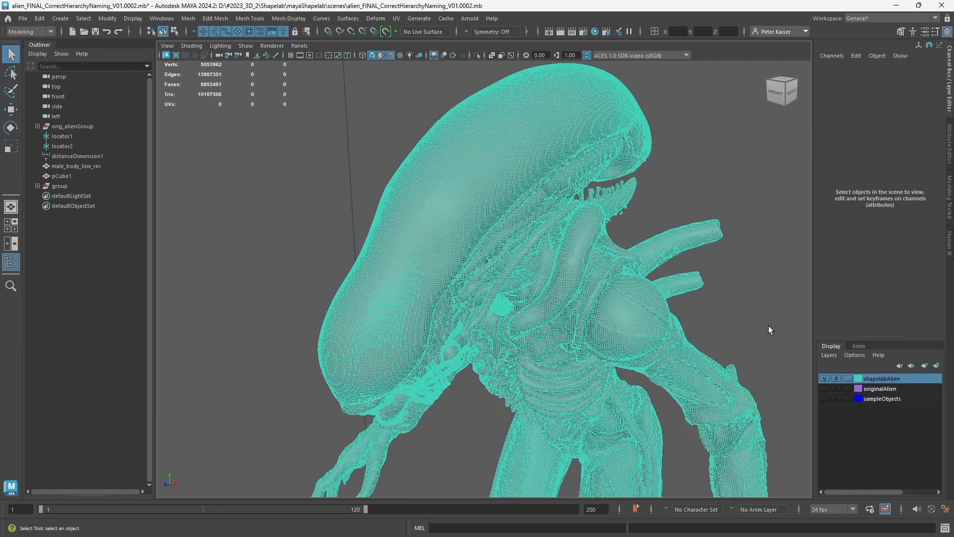
left_click(856, 379)
left_click(648, 328)
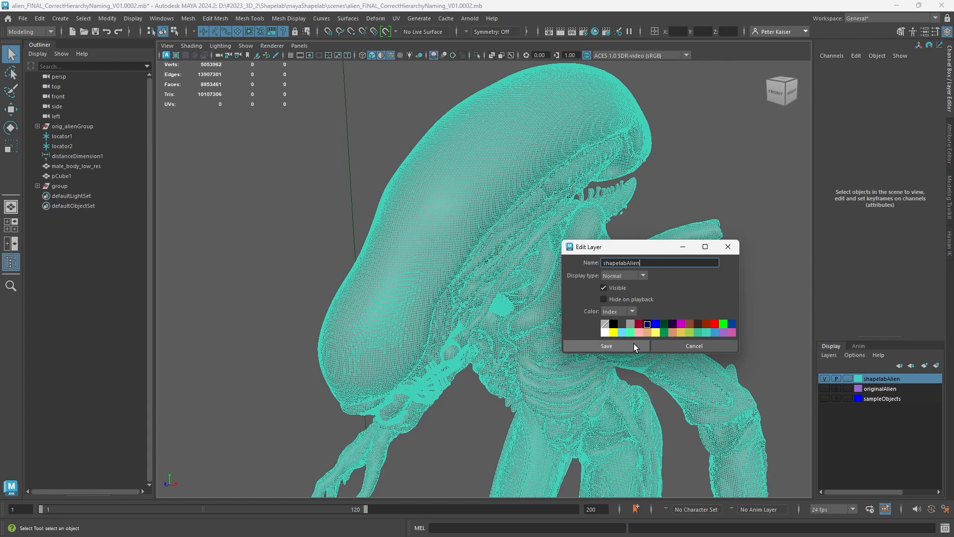
left_click(634, 344)
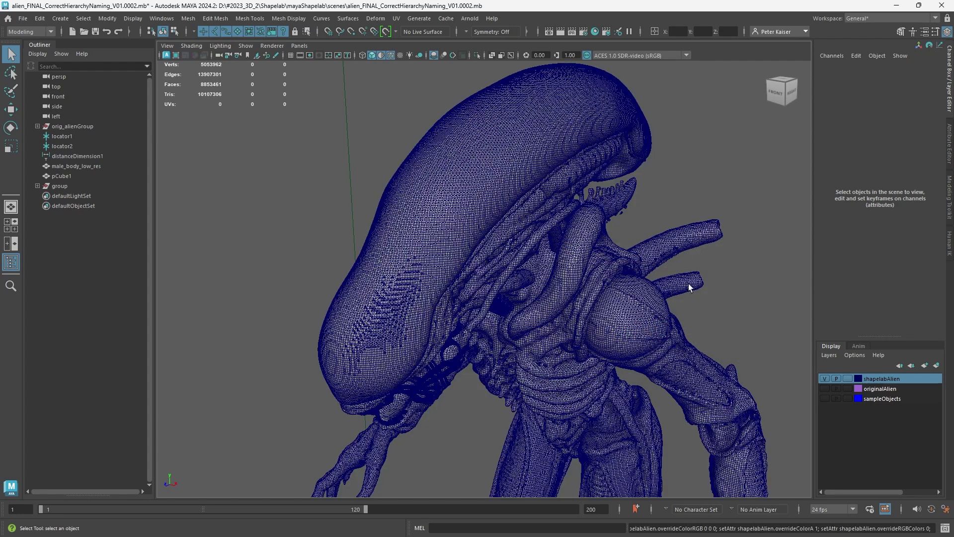
left_click(825, 379)
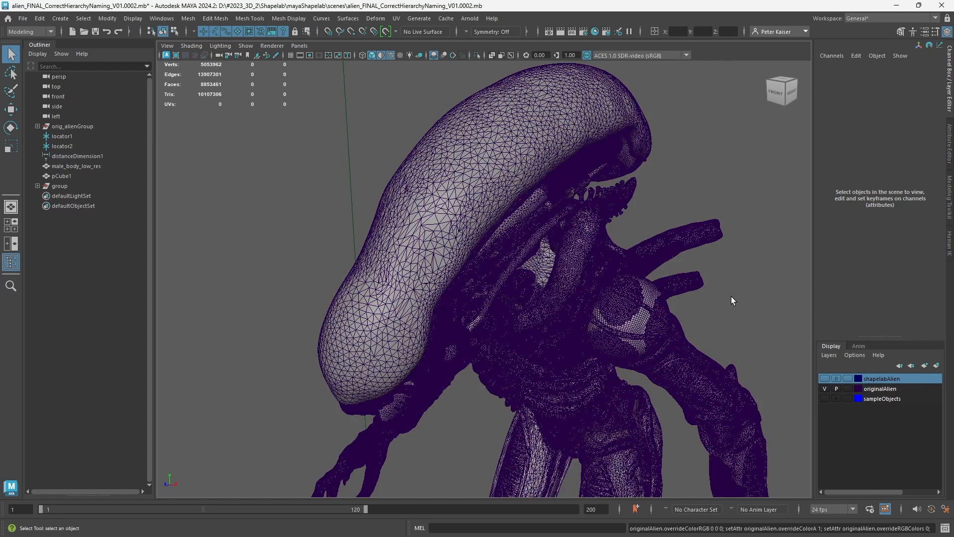
- Frame and orbit around the original chest and torso from front and side views
mouse_move(606, 285)
middle_mouse_down("alt")
mouse_move(547, 302)
mouse_move(552, 283)
mouse_move(568, 274)
mouse_move(567, 333)
mouse_move(414, 249)
middle_mouse_up("alt")
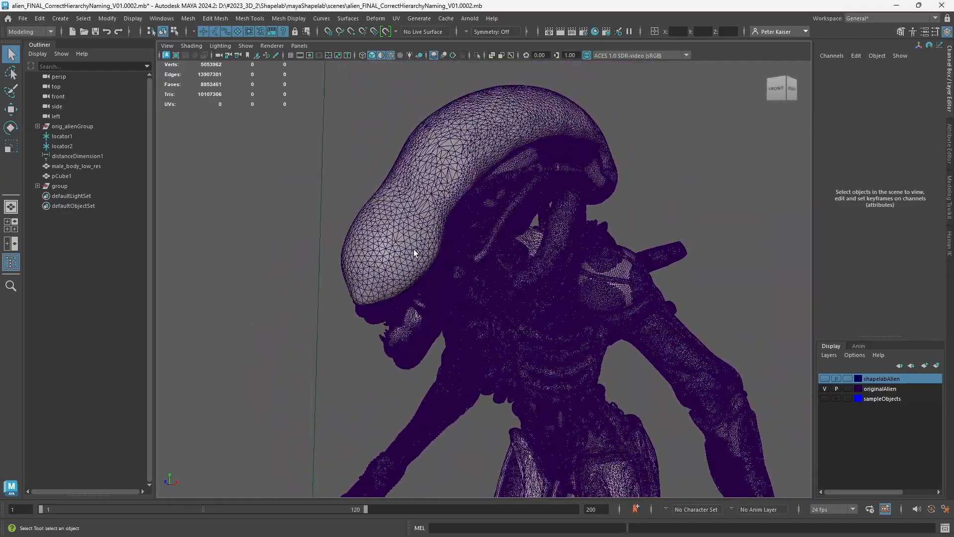
left_click(574, 377)
key("f")
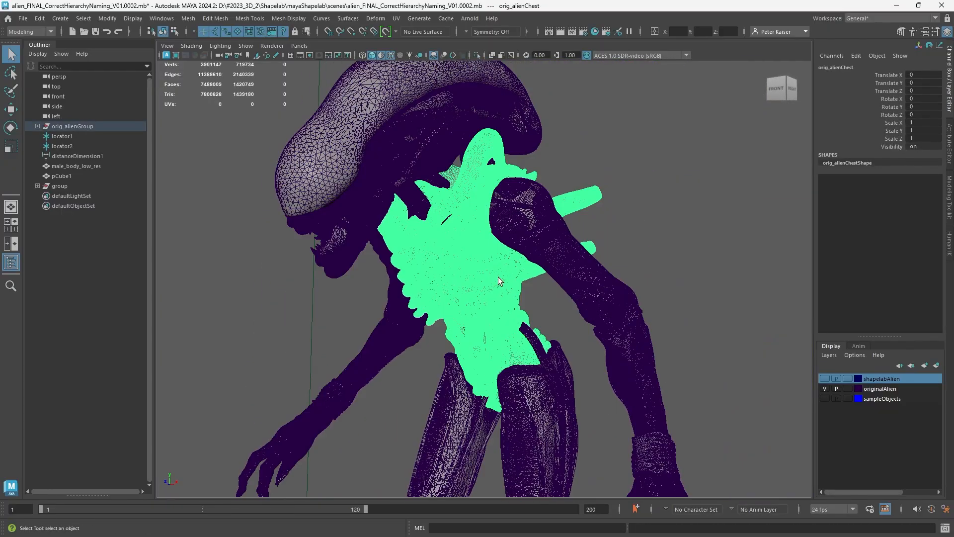
mouse_move(497, 280)
left_mouse_down("alt")
mouse_move(692, 326)
mouse_move(661, 337)
mouse_move(486, 255)
left_mouse_up("alt")
left_click(692, 325)
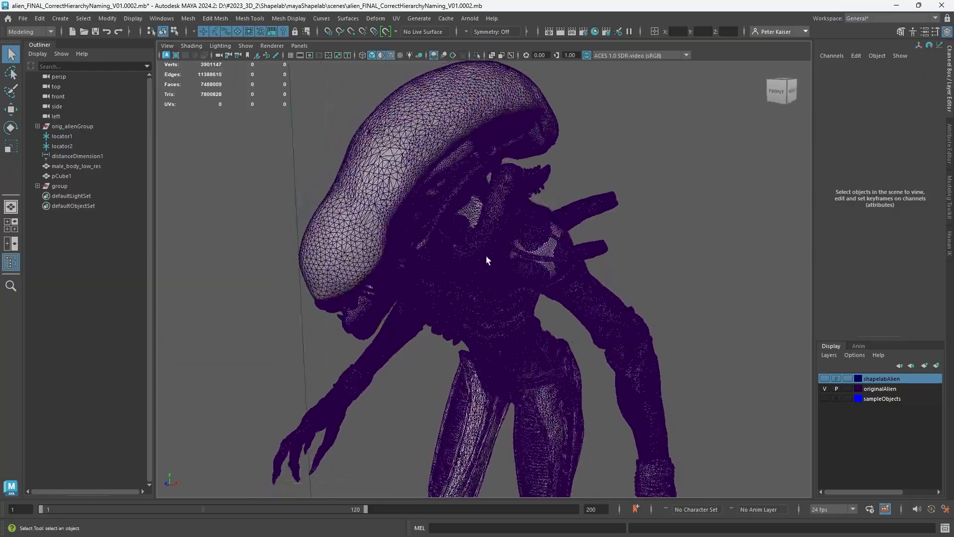
middle_click_drag(486, 256, 501, 282, "alt")
mouse_move(502, 283)
left_mouse_down("alt")
mouse_move(650, 340)
mouse_move(604, 345)
mouse_move(578, 334)
mouse_move(647, 312)
mouse_move(667, 320)
left_mouse_up("alt")
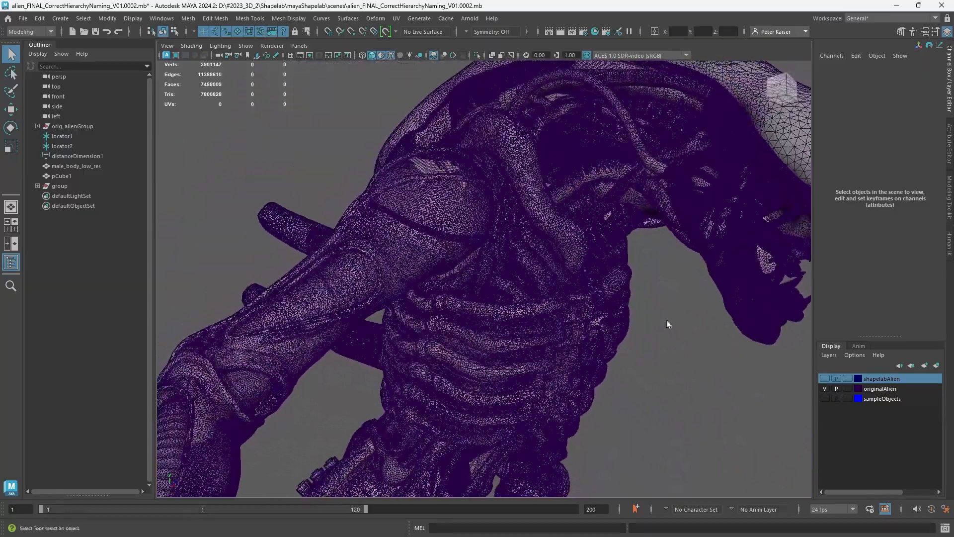
- Show the shapelabAlien layer, hide originalAlien and orbit around the whole ShapeLab alien
left_click(825, 379)
left_click(824, 389)
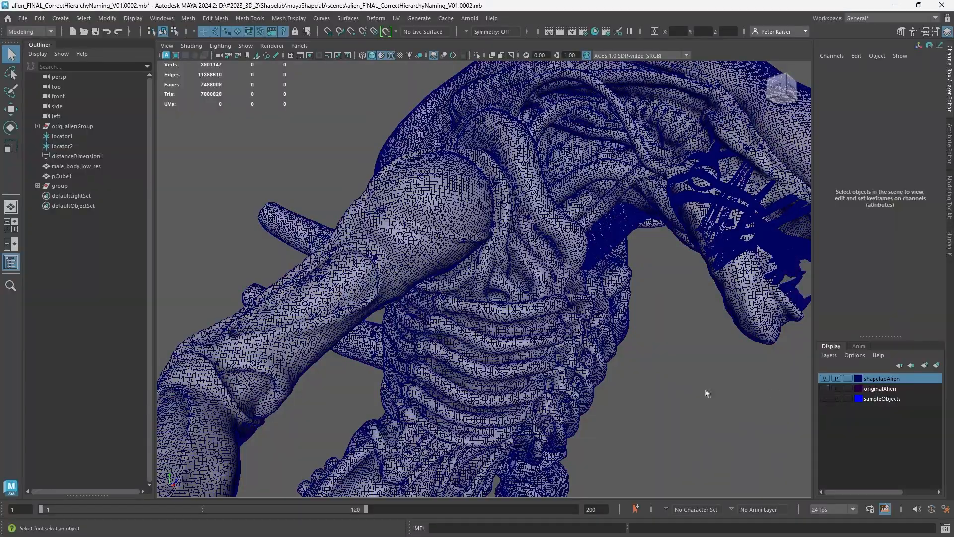
mouse_move(506, 299)
left_mouse_down("alt")
mouse_move(515, 314)
mouse_move(489, 324)
mouse_move(538, 318)
left_mouse_up("alt")
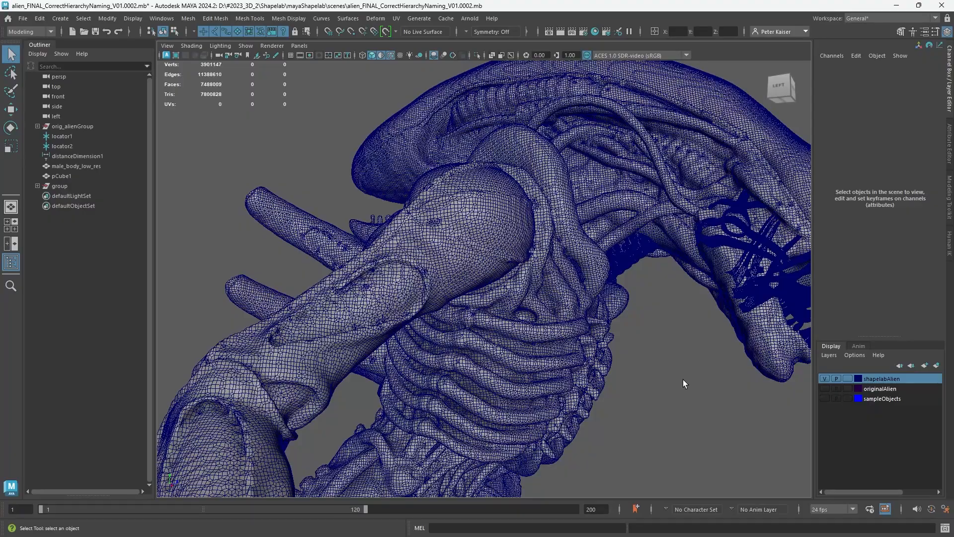
key("f")
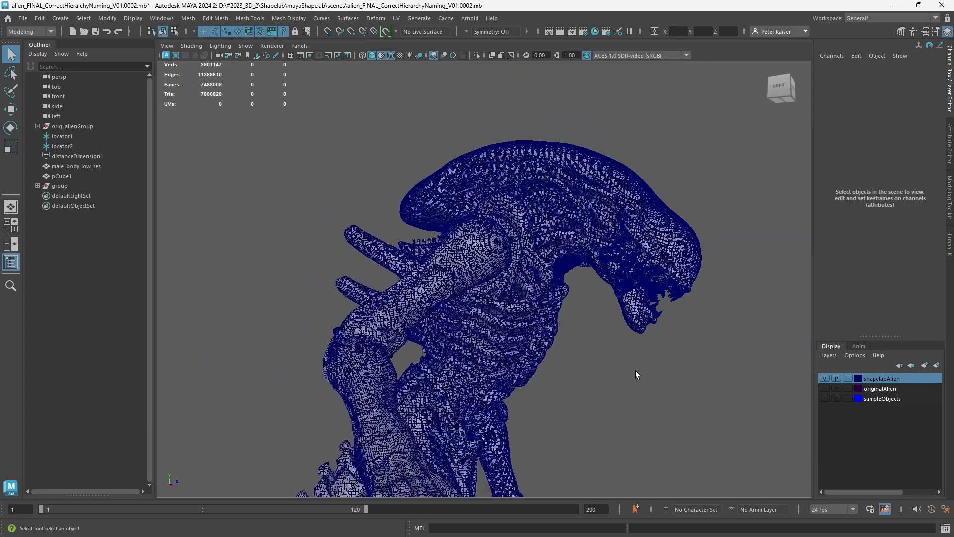
mouse_move(636, 370)
left_mouse_down("alt")
mouse_move(620, 261)
mouse_move(601, 267)
mouse_move(646, 281)
mouse_move(642, 271)
left_mouse_up("alt")
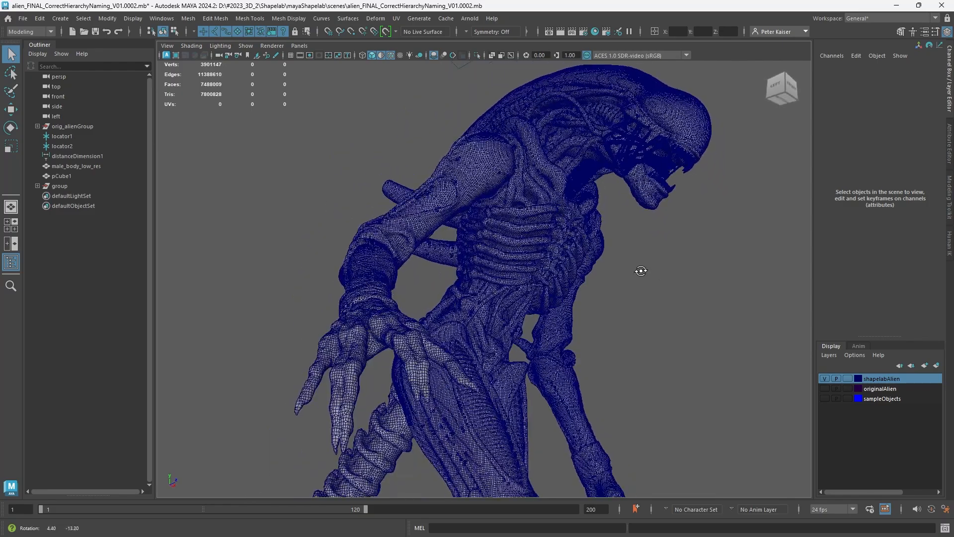
- Run Mesh Retopologize on the right arm mesh with an 8000 target face count and inspect it
left_click(416, 230)
left_click(187, 19)
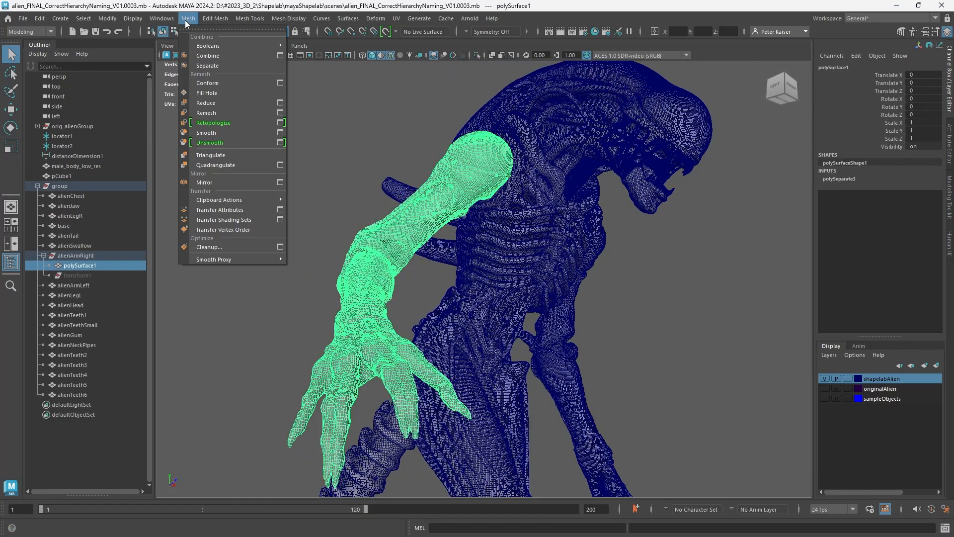
left_click(281, 122)
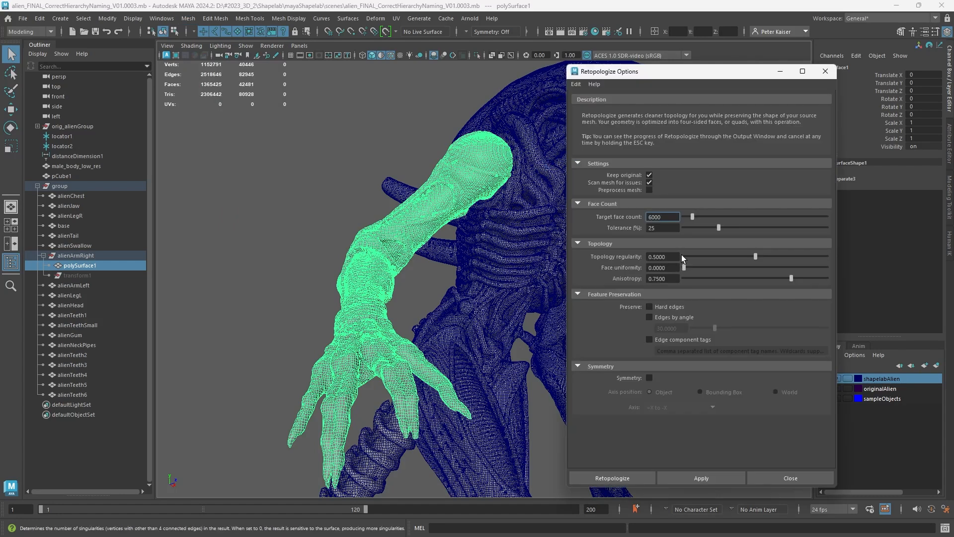
mouse_move(618, 217)
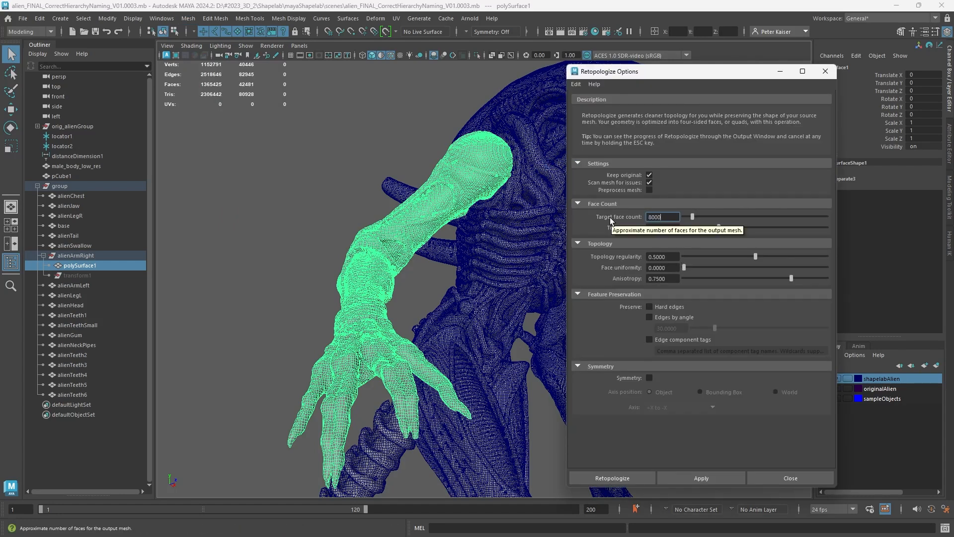
left_click(612, 478)
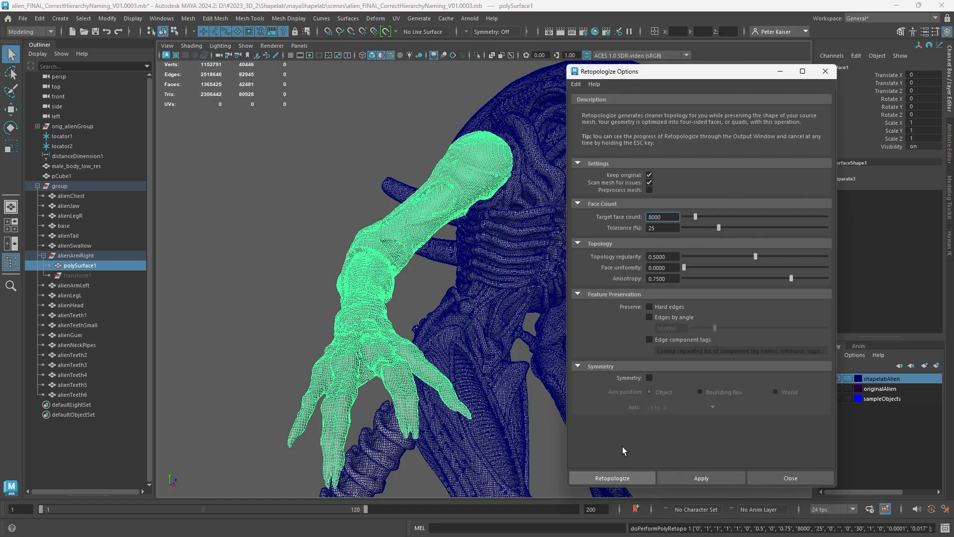
left_click_drag(531, 348, 330, 259, "alt")
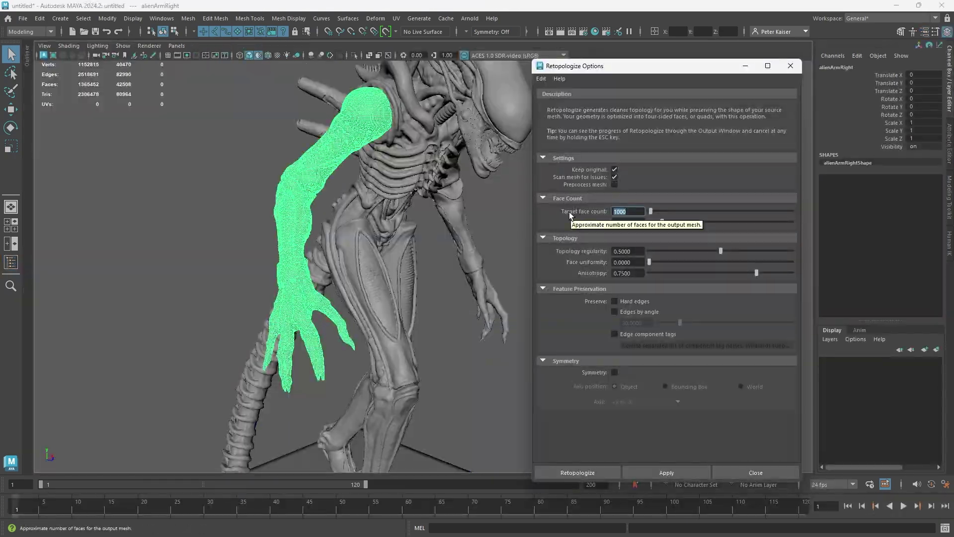
type("4000")
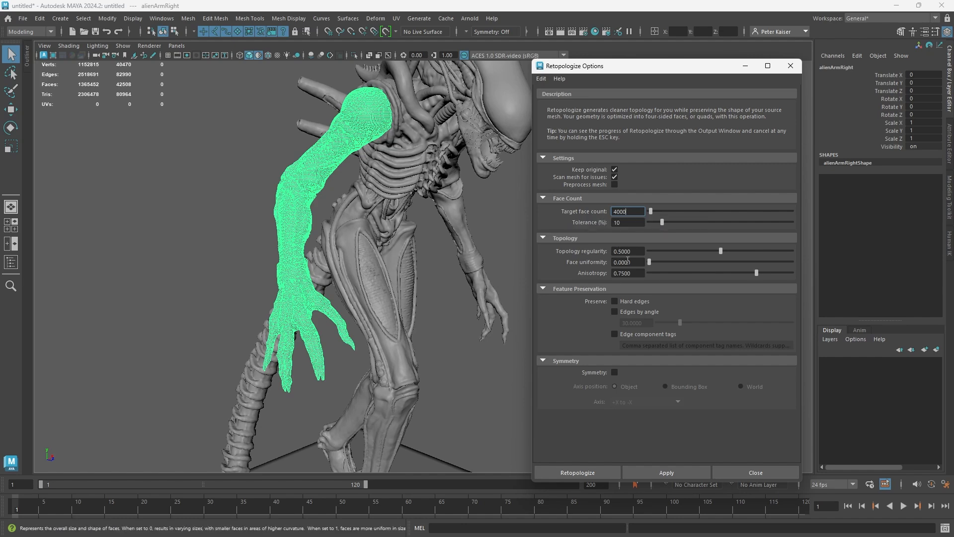
- Apply 4000-face and then zero-anisotropy retopologies of the arm, moving each result aside
left_click(657, 476)
key("w")
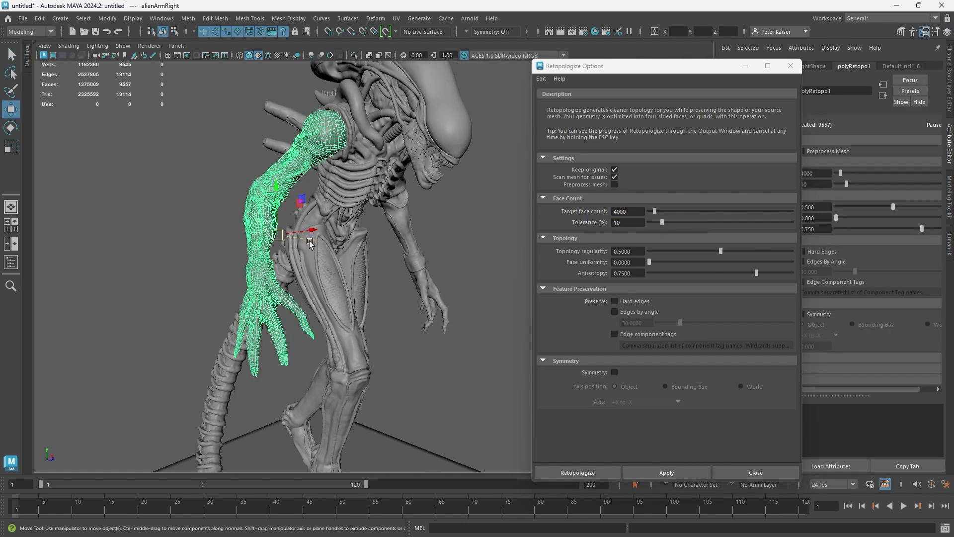
left_click_drag(321, 239, 246, 238)
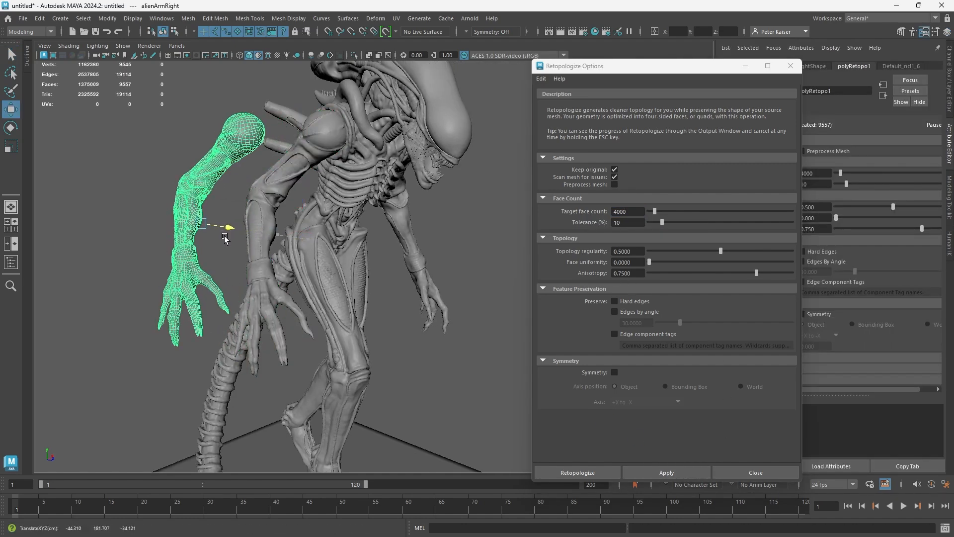
double_click(636, 273)
type("00")
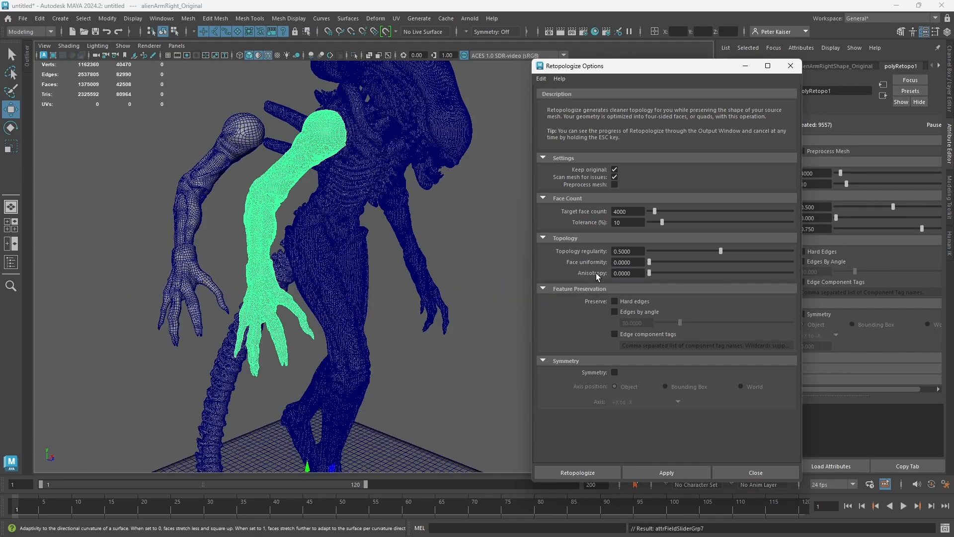
key("Tab")
left_click(667, 473)
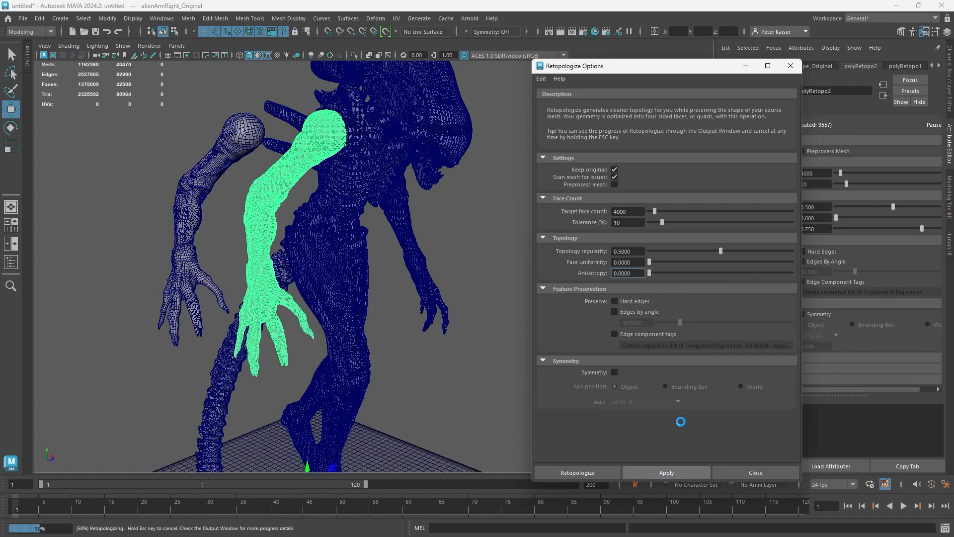
left_click_drag(308, 239, 154, 229)
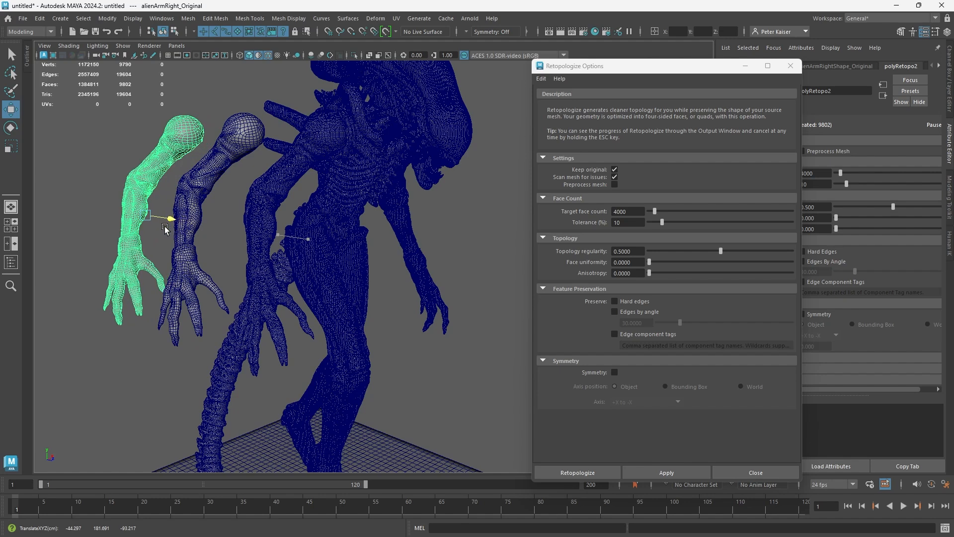
- Retopologize the original arm with Topology Regularity 1 and Face Uniformity 1 and move it left
left_click(81, 245)
scroll(113, 224, "up", 5)
left_click(399, 207)
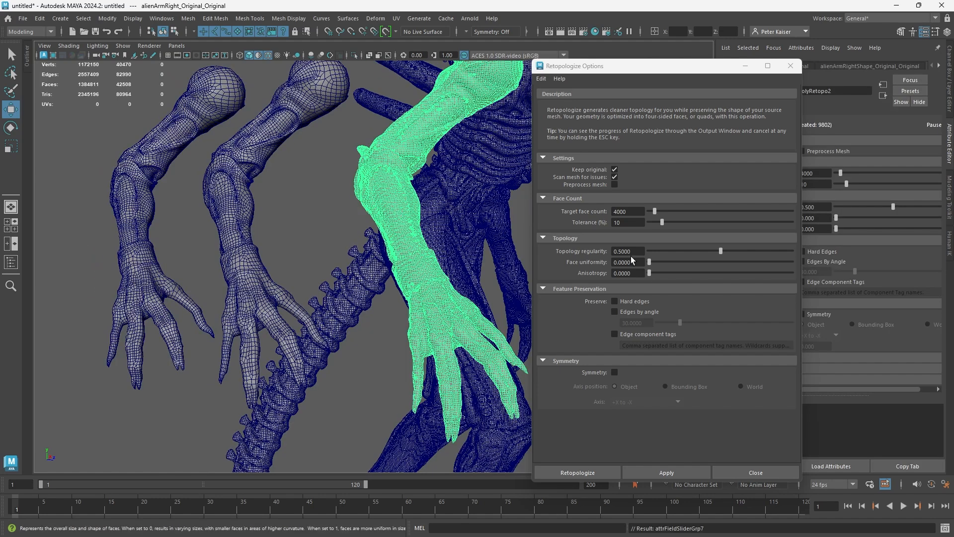
double_click(629, 252)
type("1")
key("Tab")
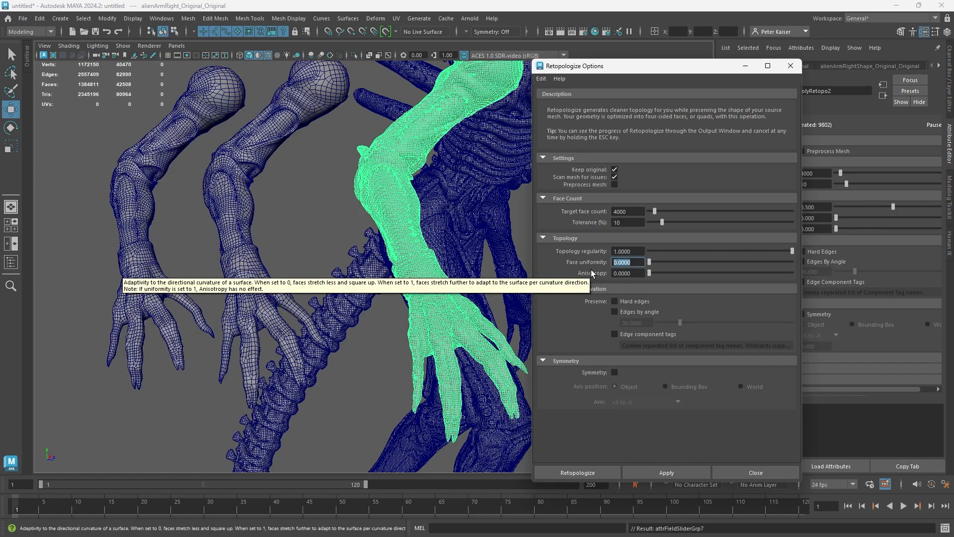
type("1")
key("Return")
left_click(661, 476)
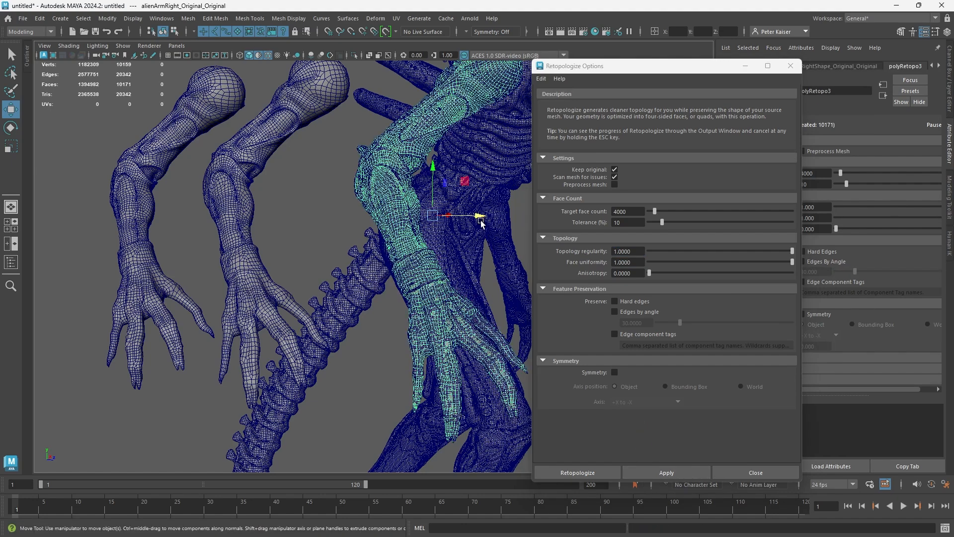
left_click_drag(481, 222, 93, 200)
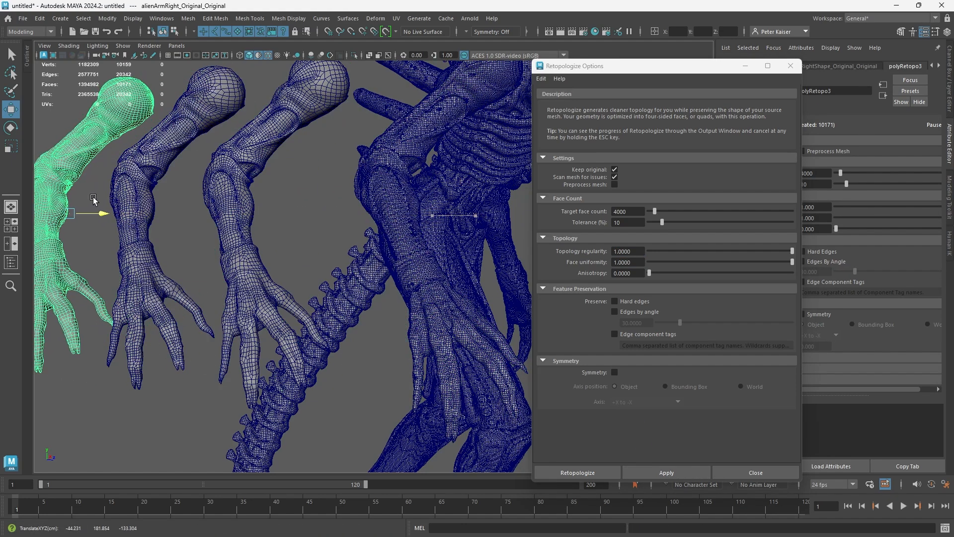
left_click(183, 218)
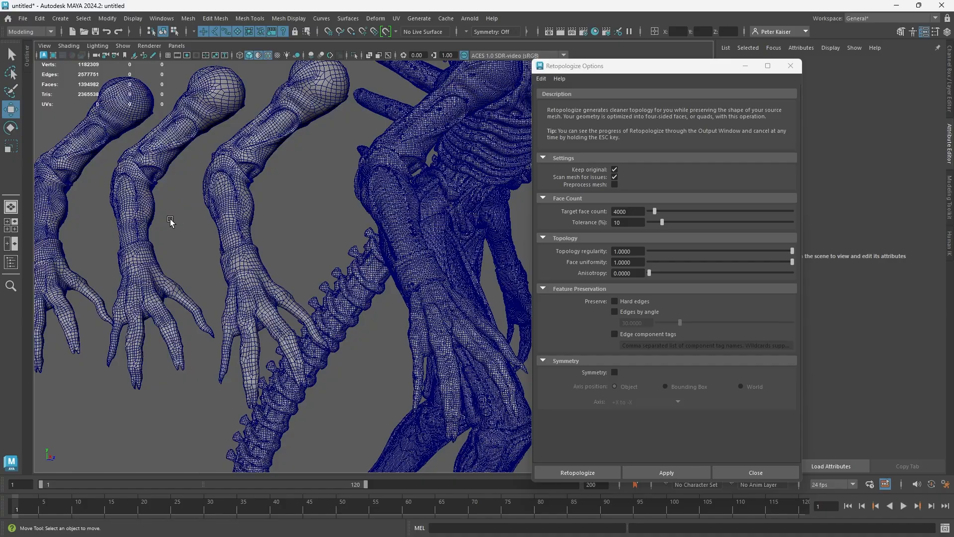
scroll(170, 222, "up", 3)
- Zoom and orbit onto the three arm versions and switch off Wireframe on Shaded
mouse_move(249, 228)
middle_mouse_down("alt")
mouse_move(305, 239)
mouse_move(348, 273)
mouse_move(378, 270)
mouse_move(352, 270)
middle_mouse_up("alt")
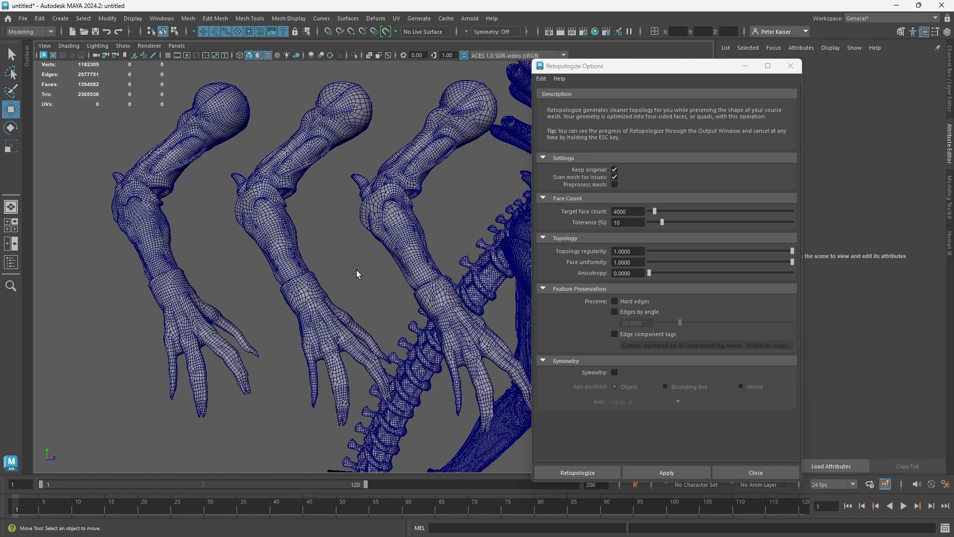
left_click_drag(357, 273, 326, 272, "alt")
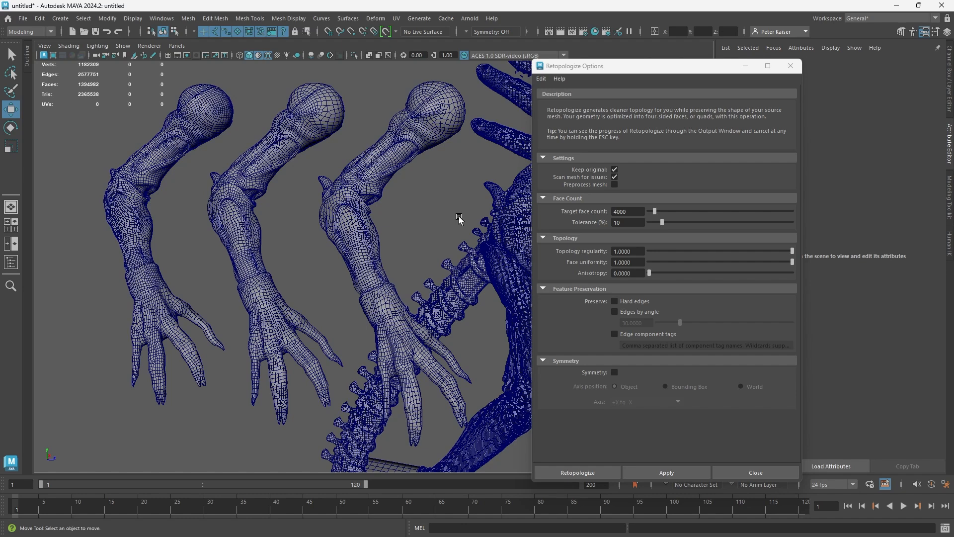
left_click(258, 56)
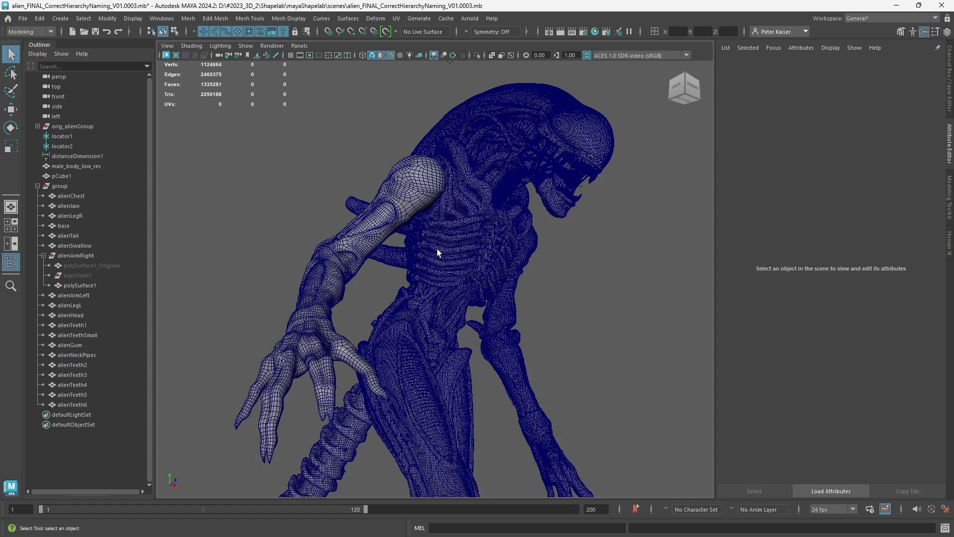
- Retopologize alienChest from the Mesh options and orbit to inspect the new quad chest
left_click(437, 250)
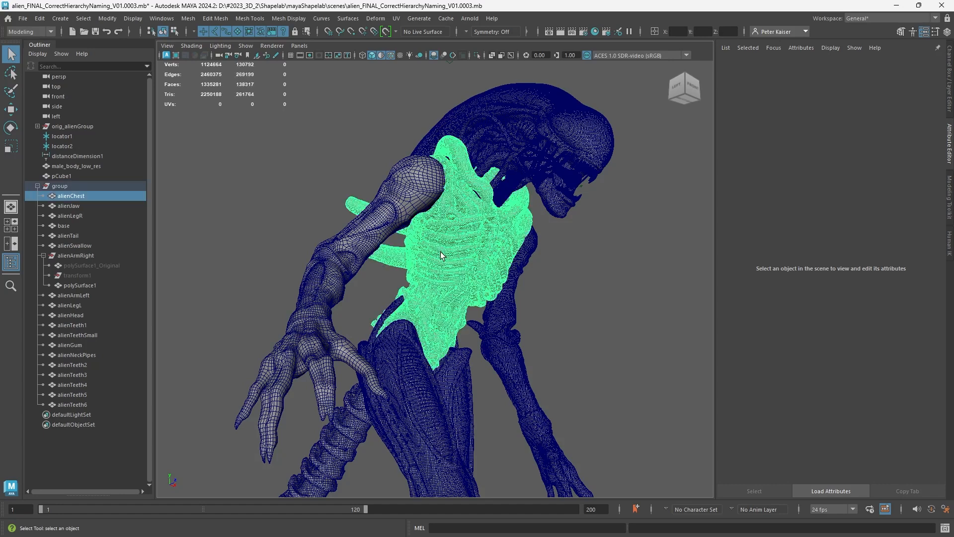
left_click(189, 19)
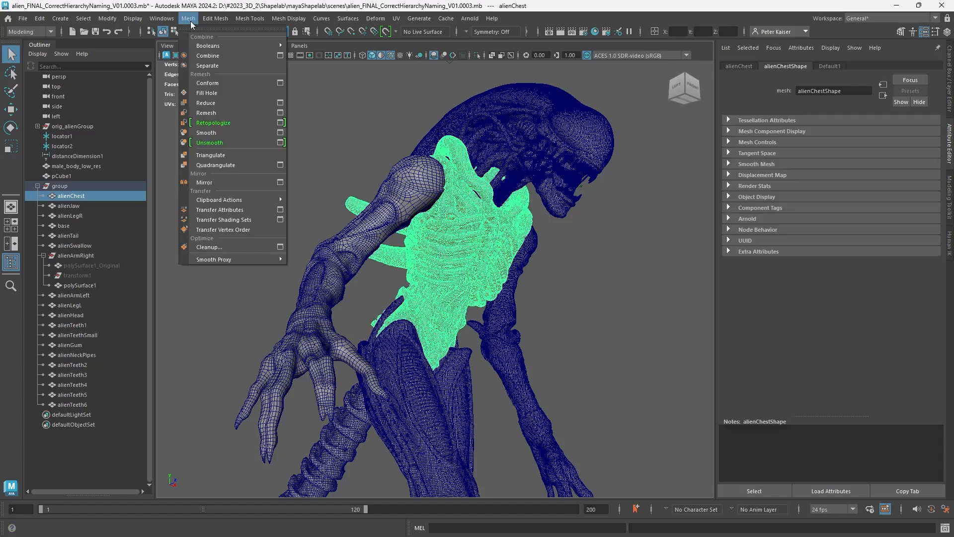
left_click(280, 124)
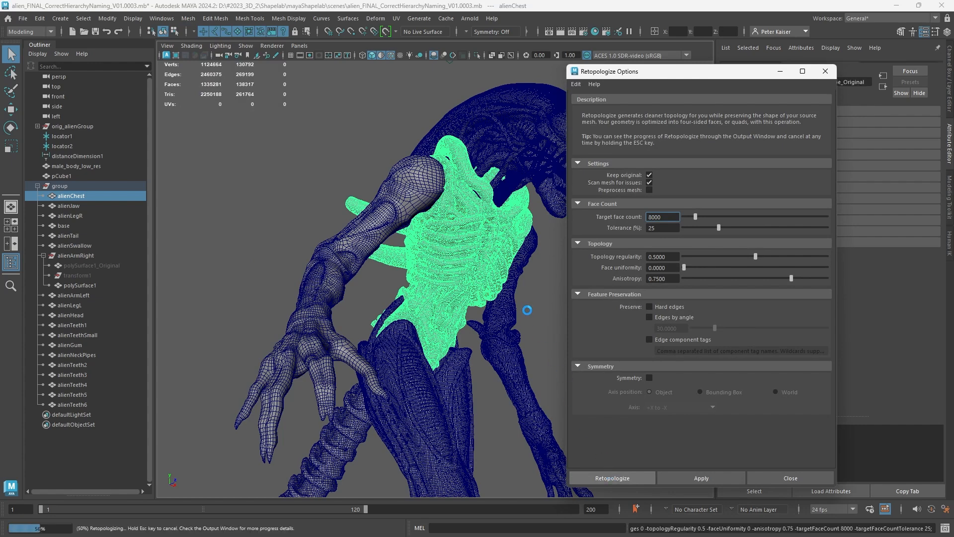
left_click(567, 291)
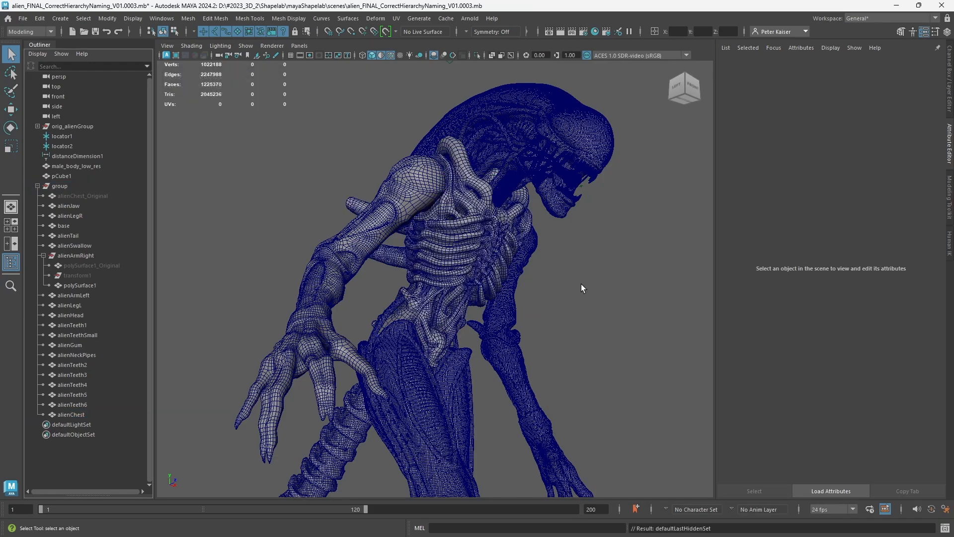
left_click_drag(581, 288, 568, 286, "alt")
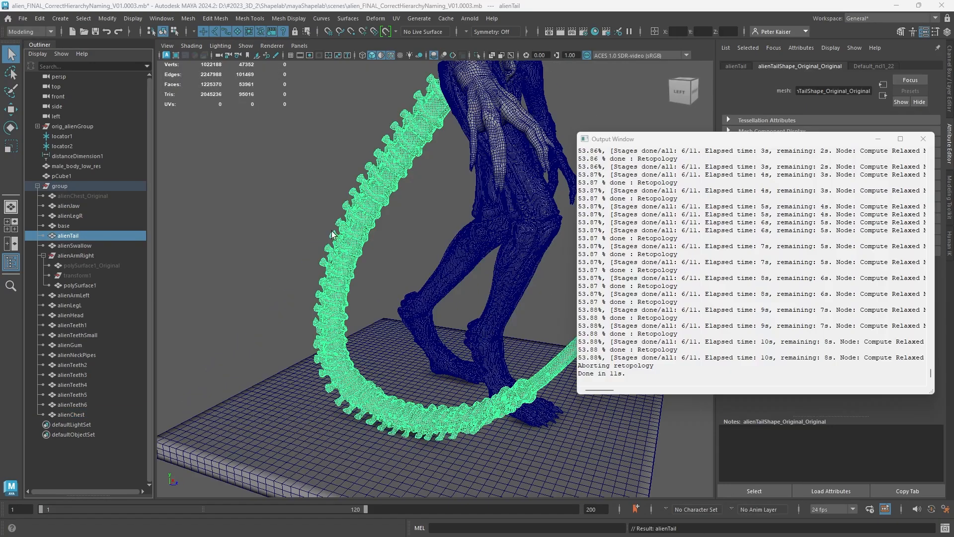
- Retopologize the selected alienTail, watch the Output Window log and orbit to check the result
left_click(188, 18)
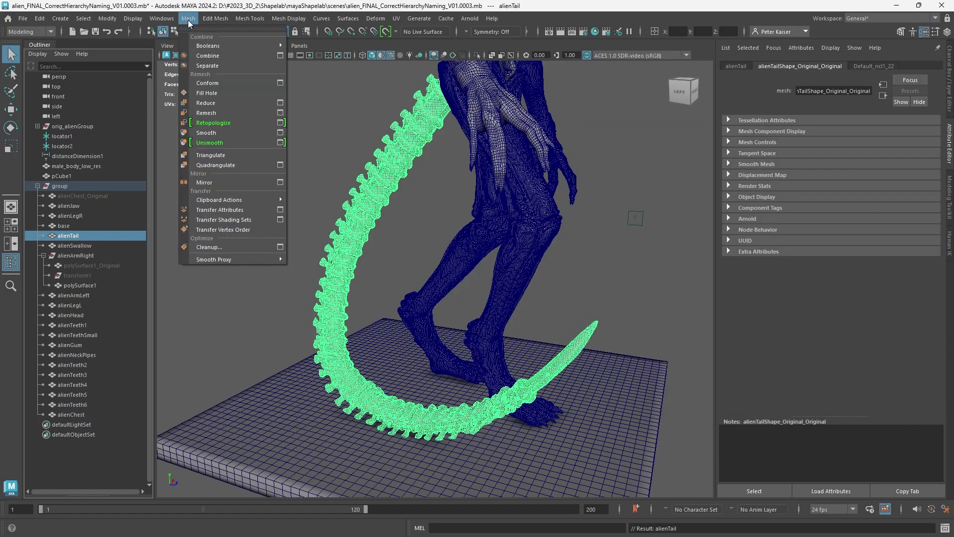
left_click(214, 123)
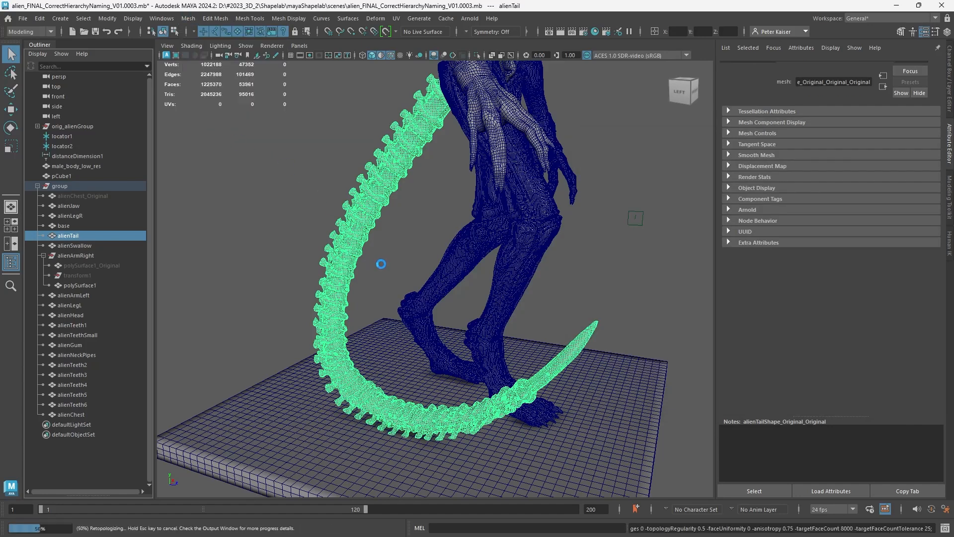
key("alt+Tab")
key("alt+Tab")
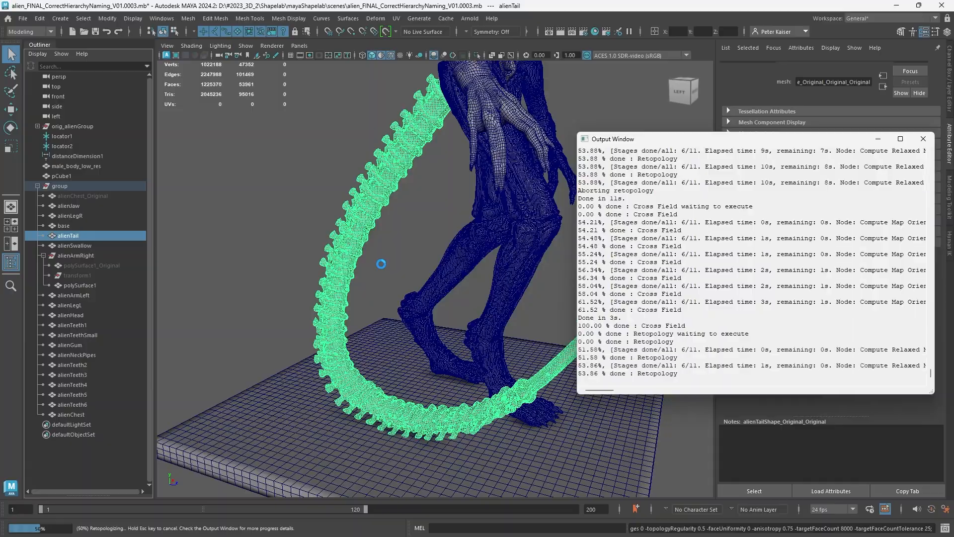
mouse_move(381, 263)
left_mouse_down("alt")
mouse_move(375, 288)
mouse_move(390, 274)
mouse_move(462, 273)
mouse_move(424, 296)
mouse_move(352, 276)
mouse_move(438, 384)
left_mouse_up("alt")
scroll(438, 294, "up", 5)
scroll(441, 292, "up", 5)
scroll(352, 276, "up", 3)
scroll(352, 276, "up", 2)
scroll(329, 266, "down", 5)
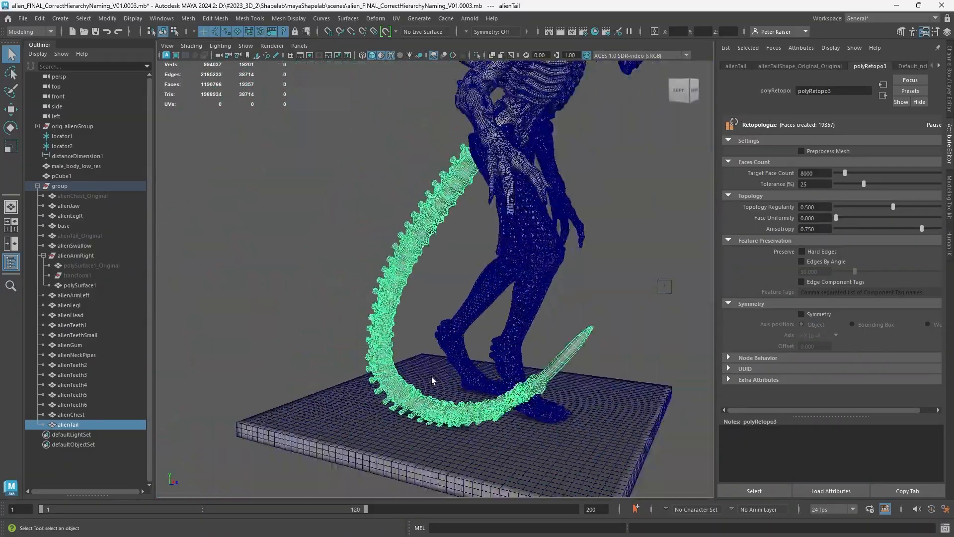
scroll(426, 288, "up", 1)
scroll(378, 347, "up", 2)
scroll(378, 347, "down", 3)
left_click_drag(377, 347, 515, 324, "alt")
left_click(515, 324)
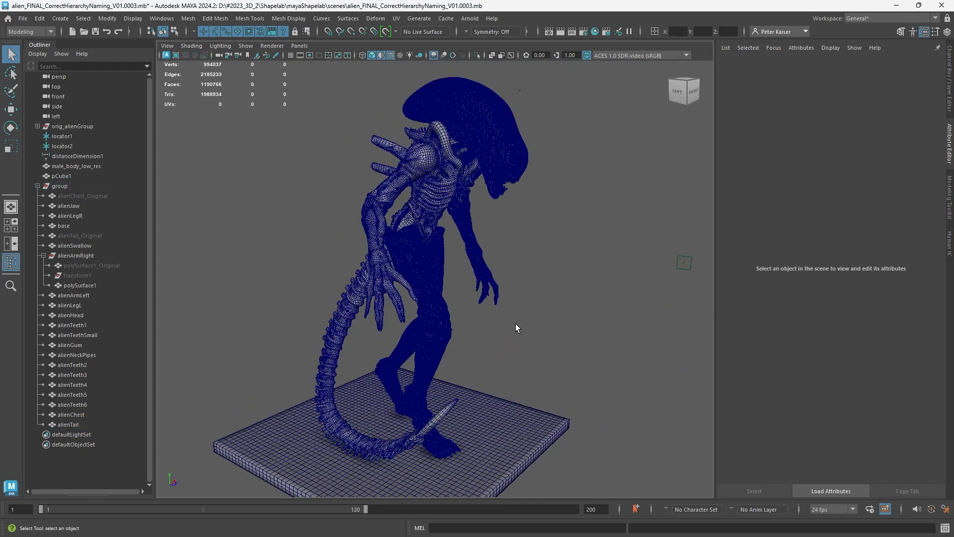
- Retopologize alienLegR into a low-poly quad mesh and hide the original right leg
left_click(430, 297)
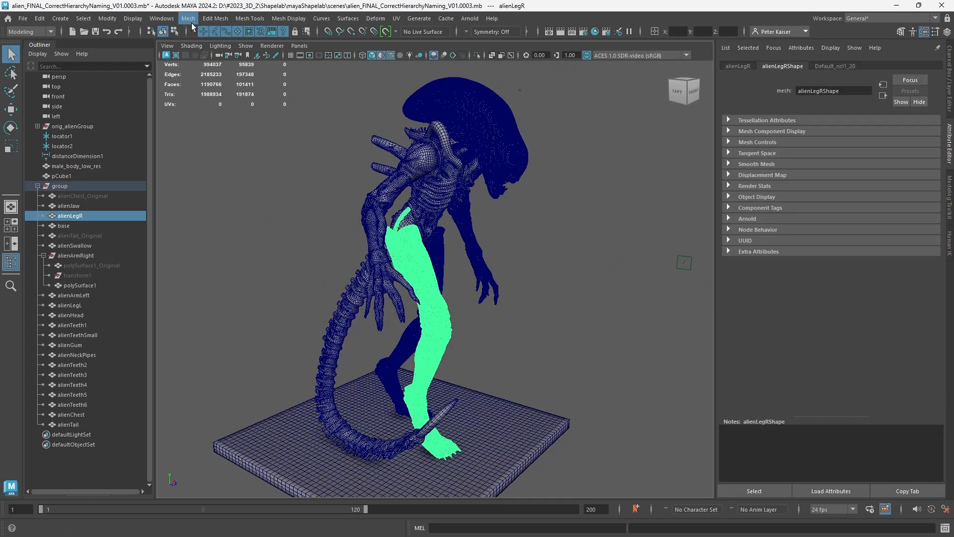
left_click(193, 24)
left_click(228, 125)
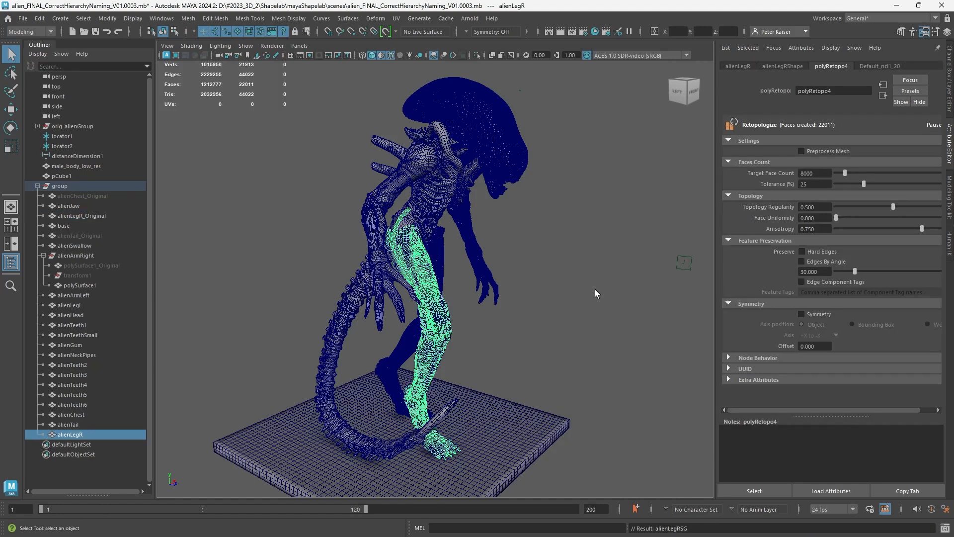
key("ctrl+h")
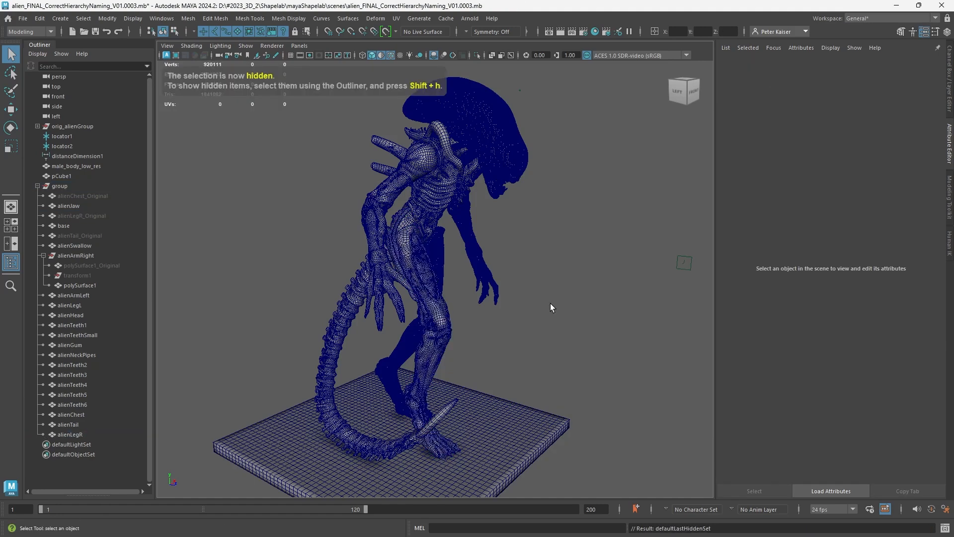
scroll(454, 341, "up", 3)
scroll(437, 341, "up", 3)
scroll(440, 343, "up", 3)
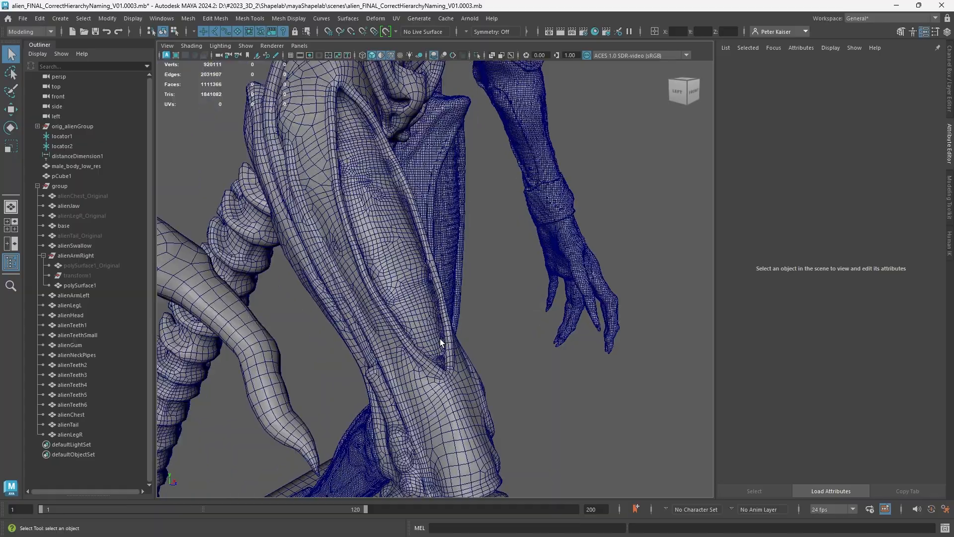
- Orbit down to check the knee and feet, then back to a frontal view of the whole alien
mouse_move(403, 335)
left_mouse_down("alt")
mouse_move(450, 407)
mouse_move(476, 341)
mouse_move(499, 333)
left_mouse_up("alt")
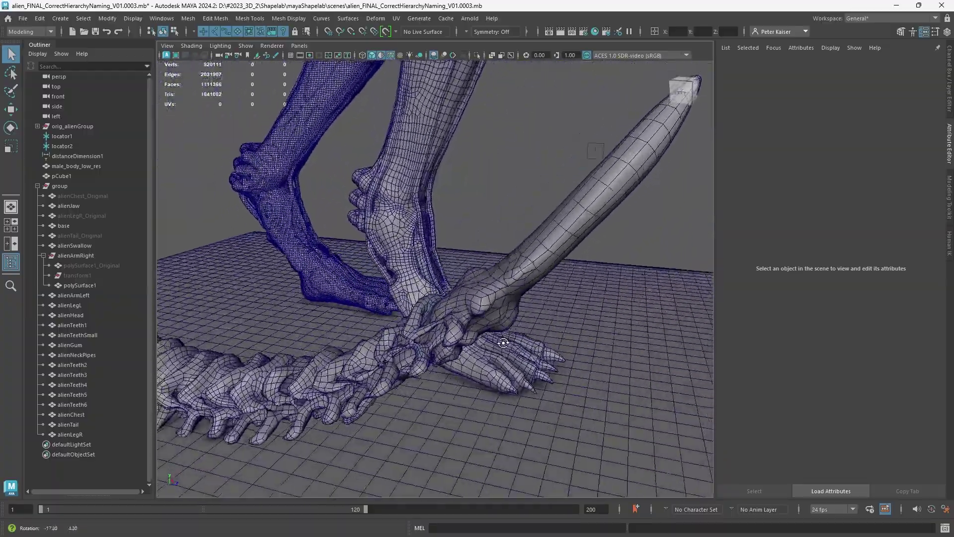
right_click_drag(498, 333, 426, 277, "alt")
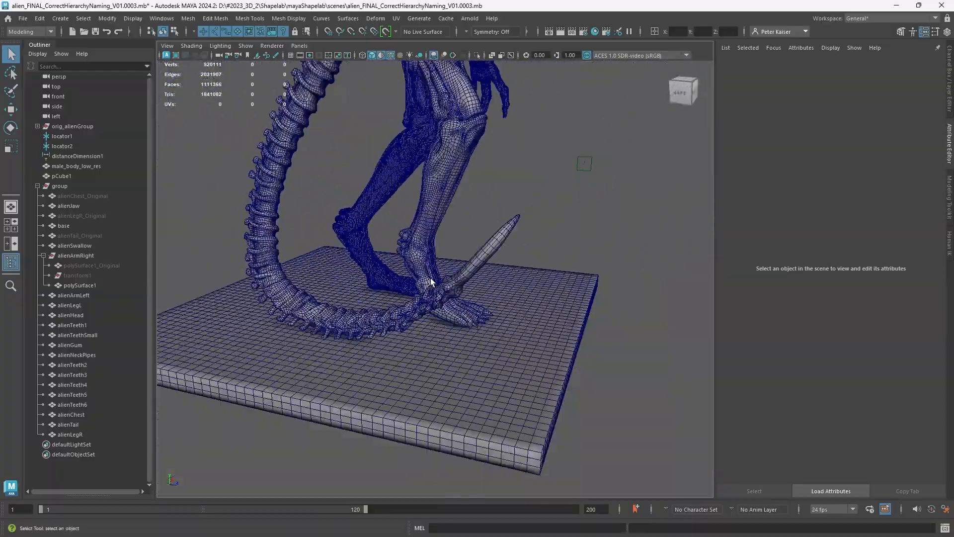
middle_click_drag(428, 256, 410, 391, "alt")
left_click_drag(409, 391, 373, 400, "alt")
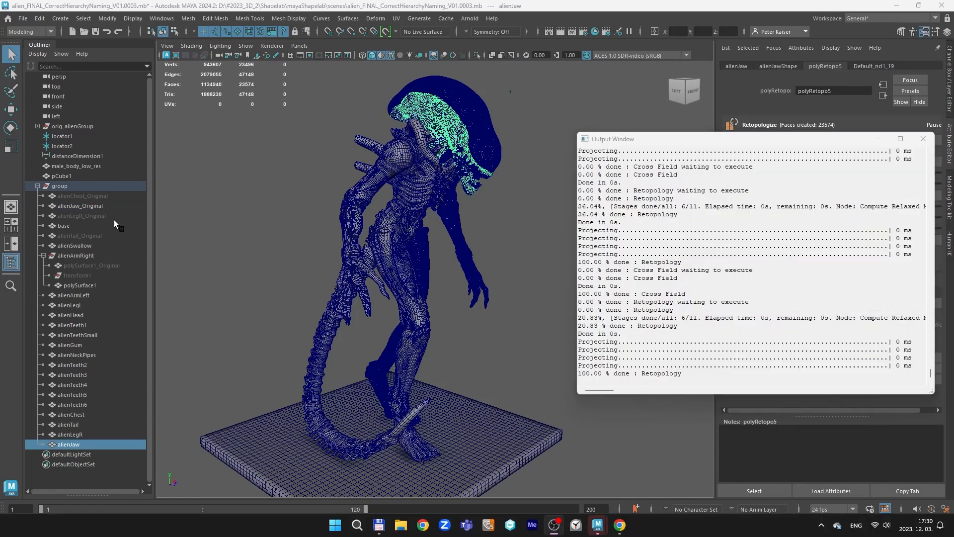
- Isolate and frame alienJaw, inspect its new topology from several sides, then show the full alien again
left_click(98, 206)
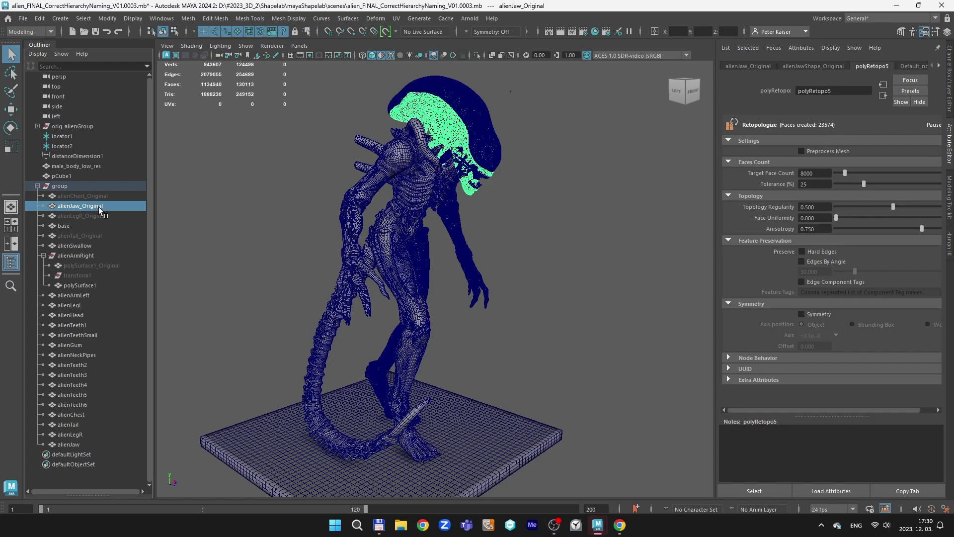
left_click(477, 58)
key("f")
scroll(471, 297, "up", 2)
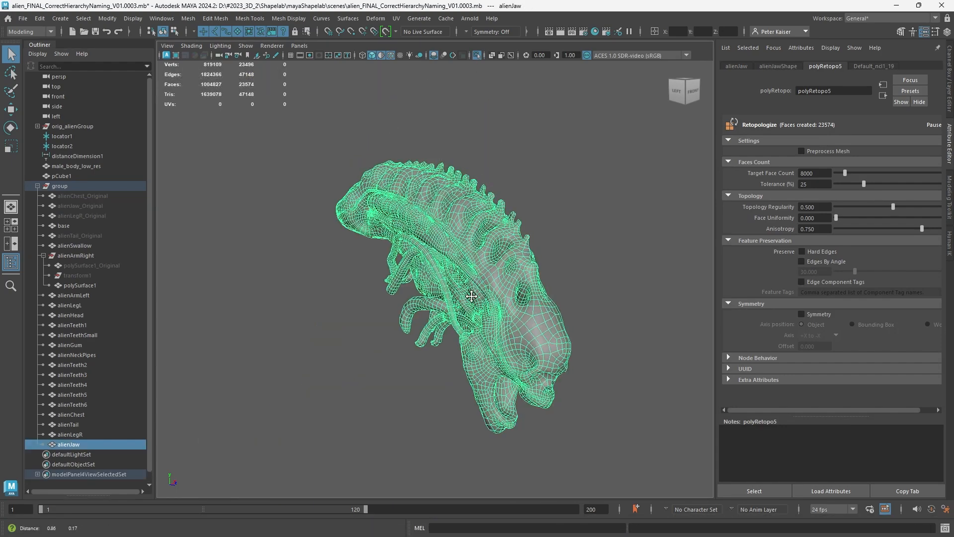
left_click_drag(471, 296, 367, 202, "alt")
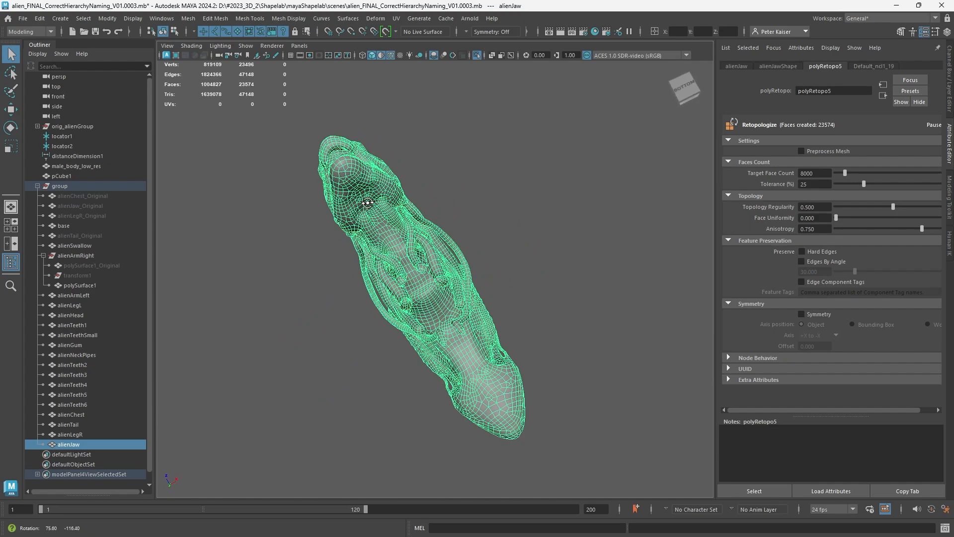
left_click_drag(368, 202, 396, 122, "alt")
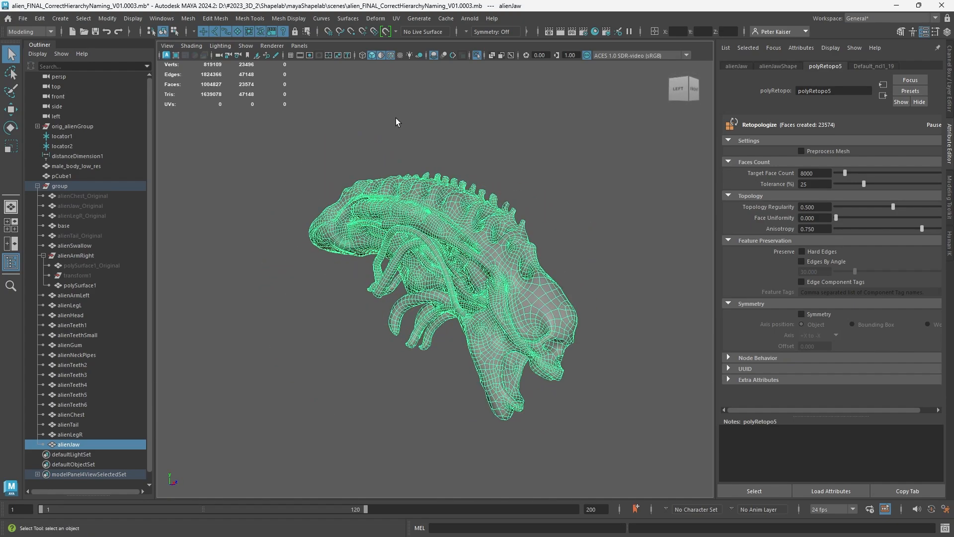
left_click(477, 55)
scroll(456, 211, "down", 3)
scroll(456, 211, "down", 2)
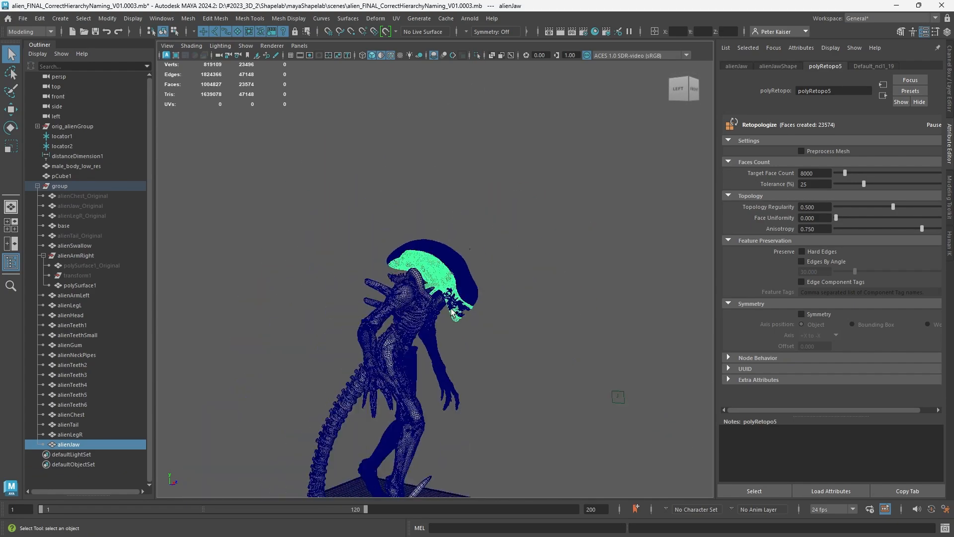
scroll(481, 207, "down", 2)
- Retopologize alienHead into a quad mesh and look over the head and teeth
left_click_drag(481, 207, 500, 194, "alt")
scroll(539, 207, "up", 3)
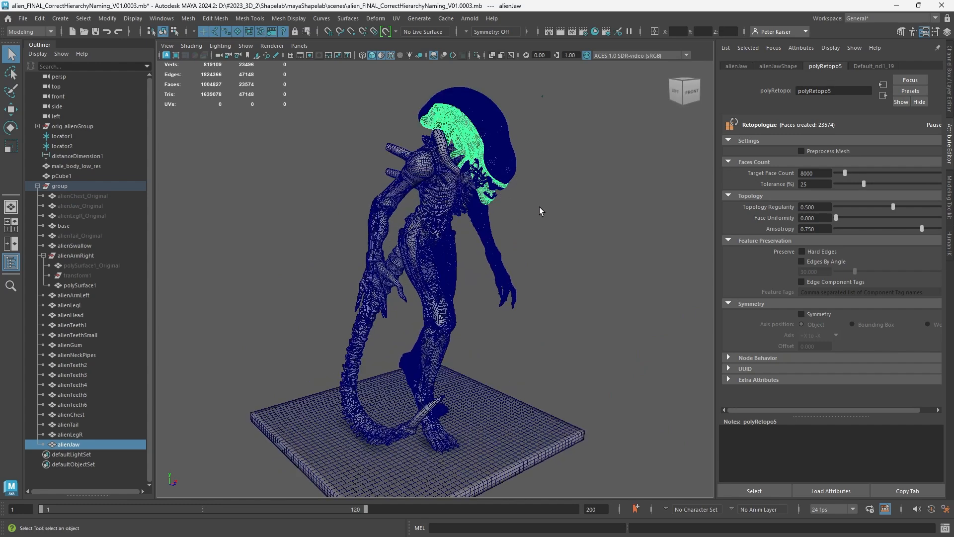
left_click(539, 208)
left_click(503, 160)
left_click(184, 18)
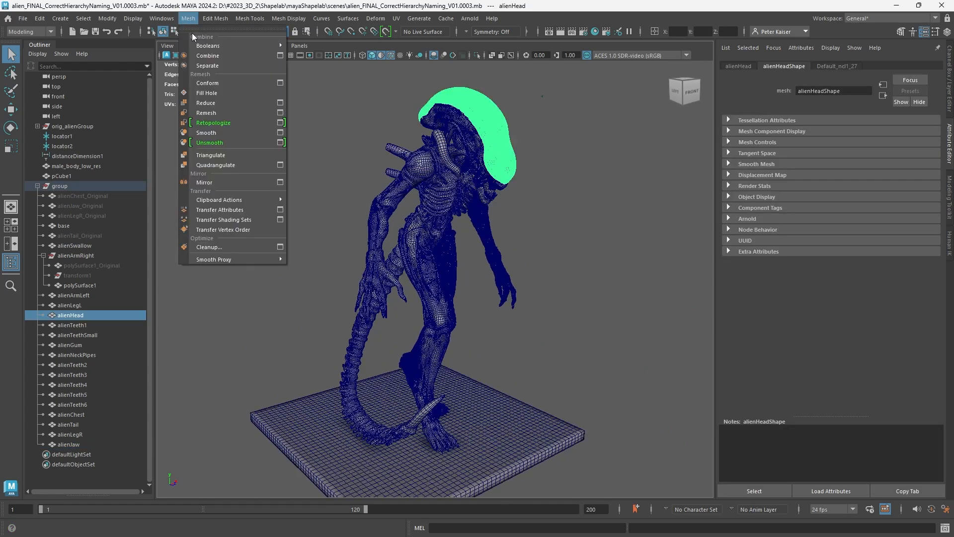
left_click(224, 121)
scroll(411, 277, "up", 5)
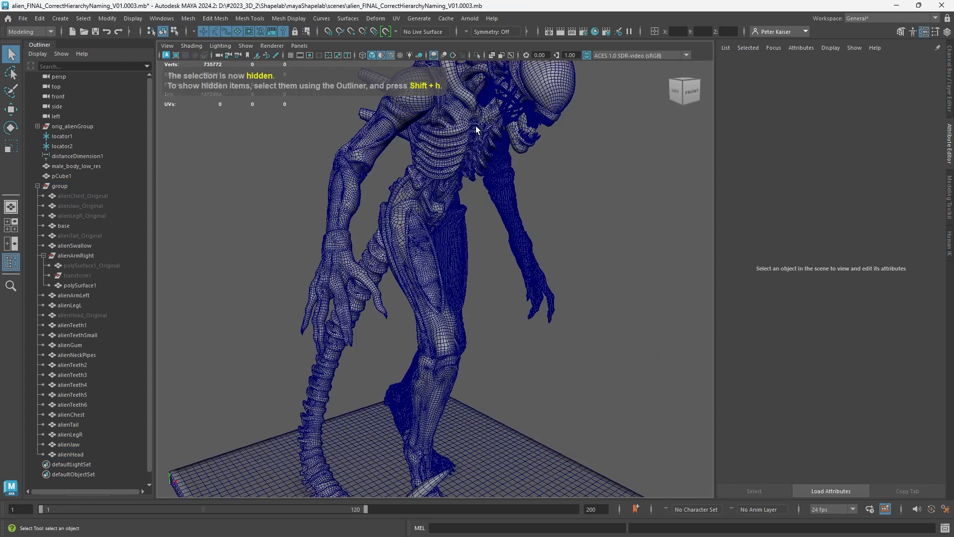
scroll(412, 278, "up", 3)
scroll(411, 277, "up", 3)
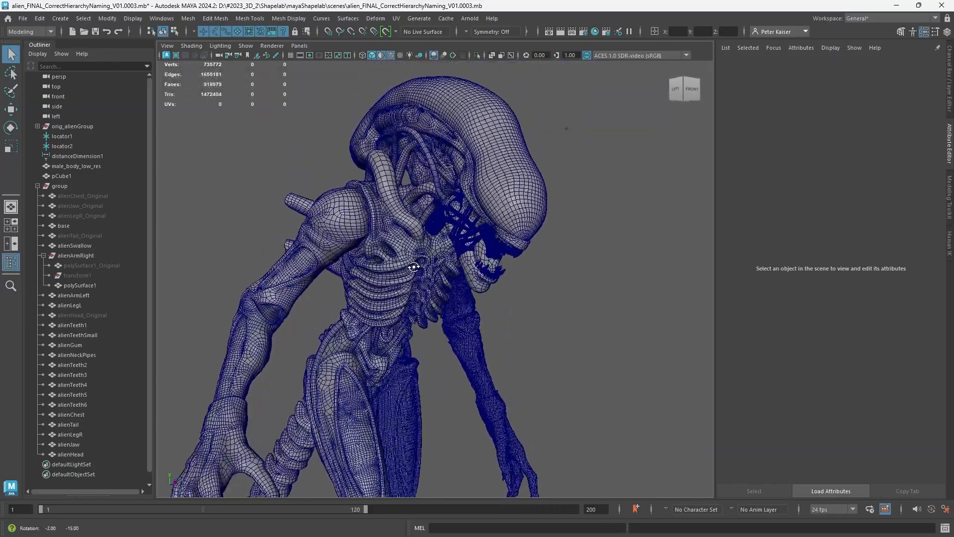
scroll(410, 268, "up", 3)
scroll(410, 258, "up", 3)
left_click_drag(409, 258, 403, 272, "alt")
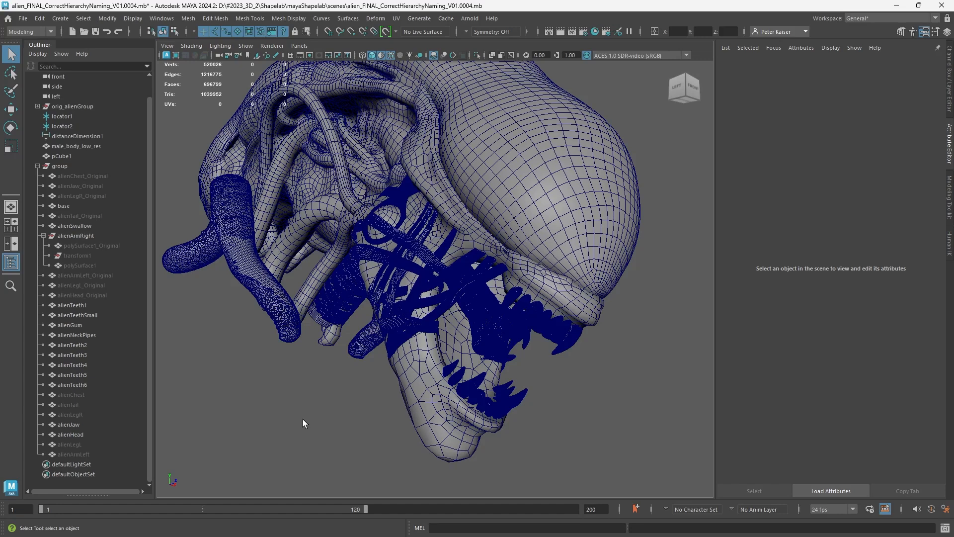
- Retopologize alienNeckPipes with a 2000 target face count
left_click(249, 267)
left_click(189, 19)
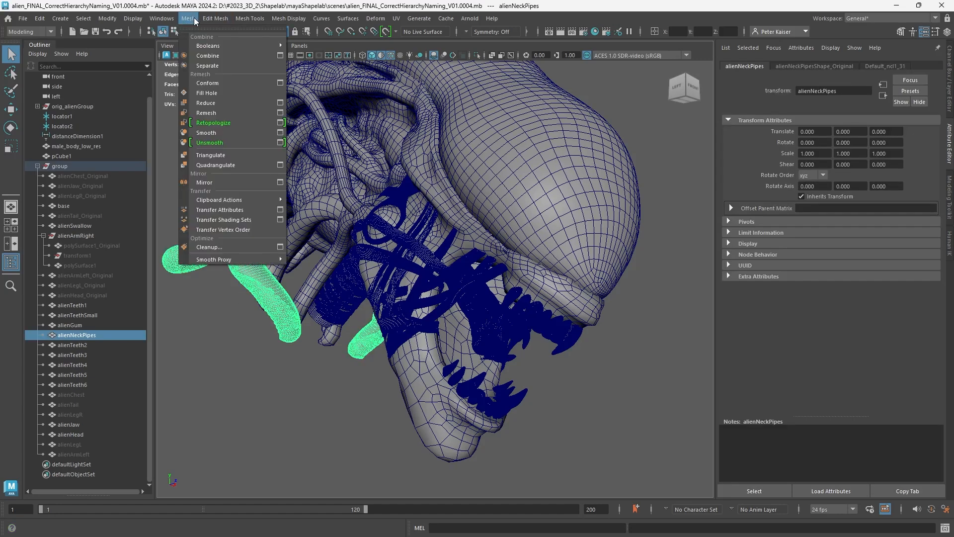
left_click(281, 123)
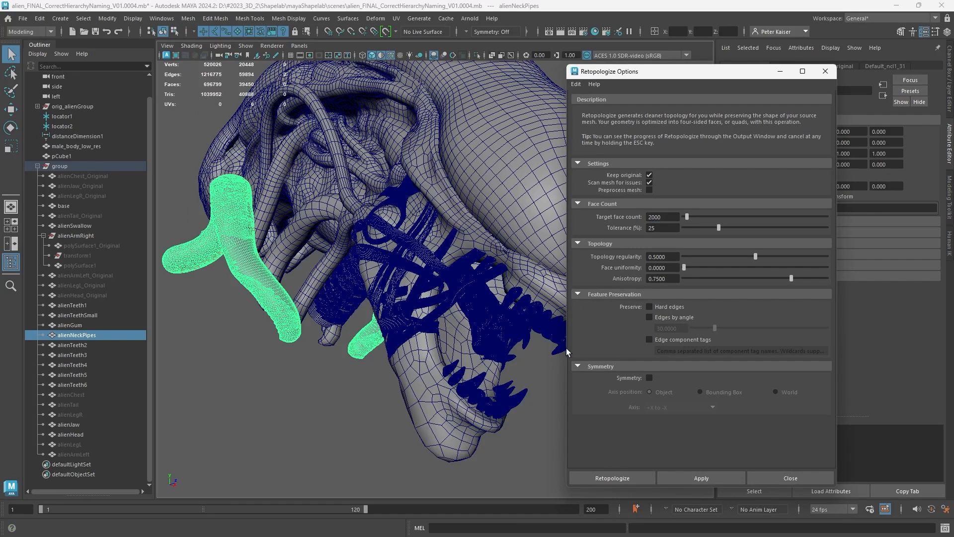
left_click(619, 483)
- Retopologize alienSwallow with the same 2000-face target
left_click(341, 292)
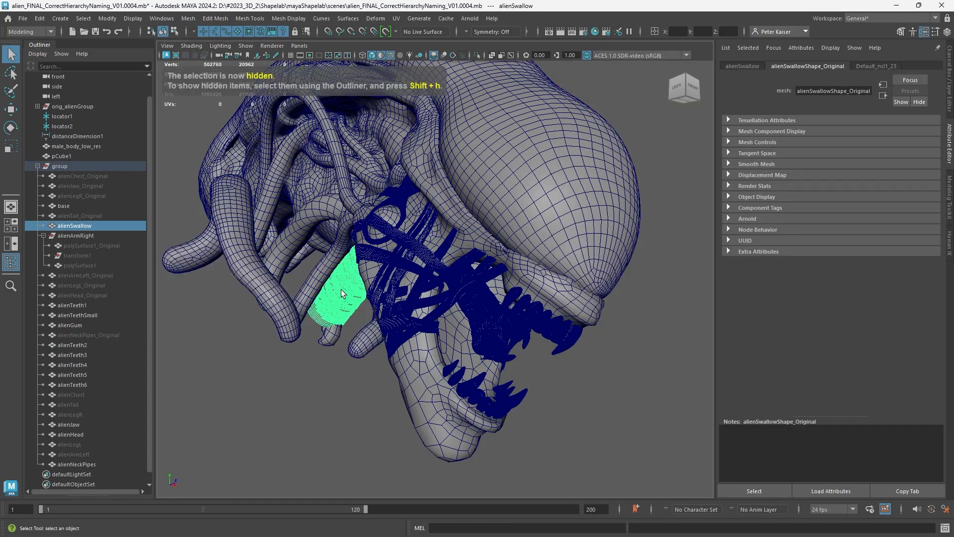
left_click(188, 18)
left_click(281, 122)
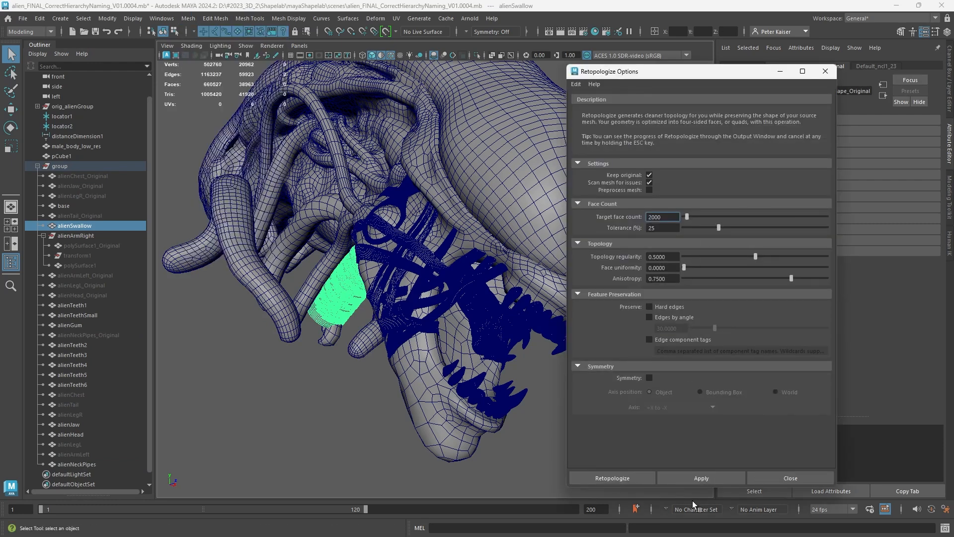
left_click(704, 481)
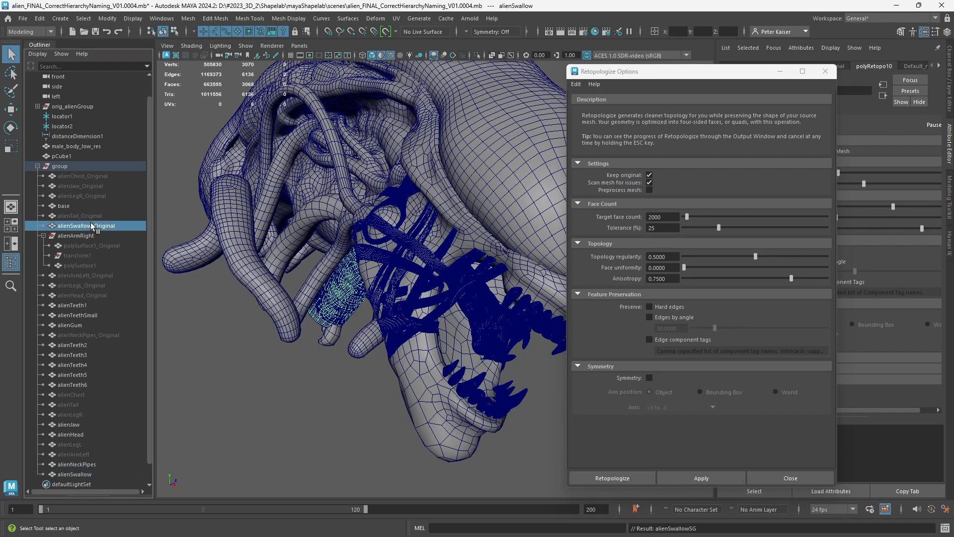
- Hide the original swallow, retopologize each upper tooth piece at 500 faces, and hide the high-poly teeth
key("ctrl+h")
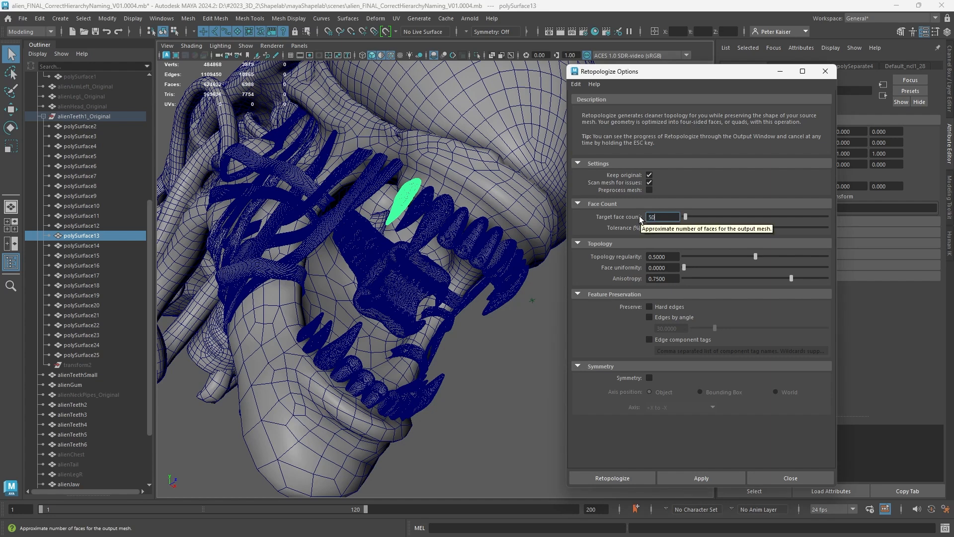
left_click(703, 478)
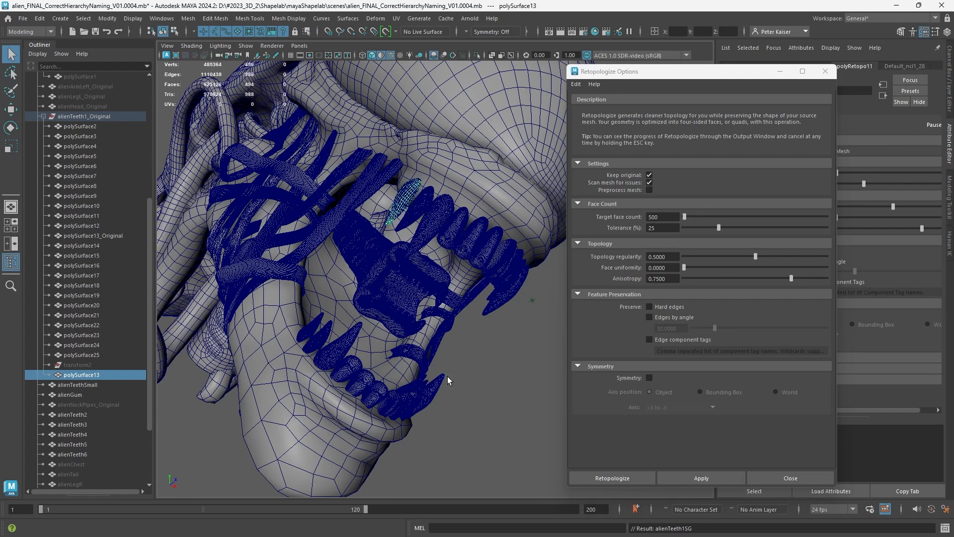
left_click(424, 211)
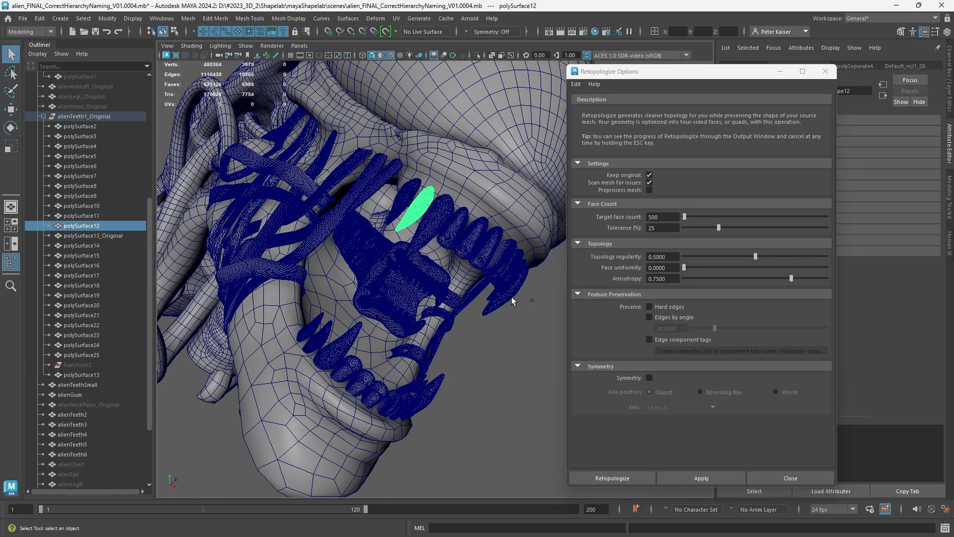
left_click(689, 473)
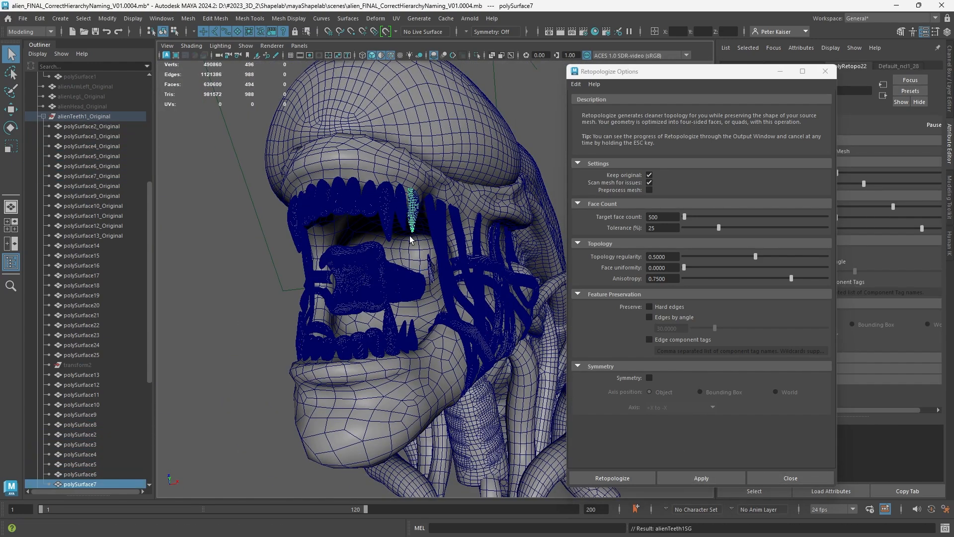
key("ctrl+h")
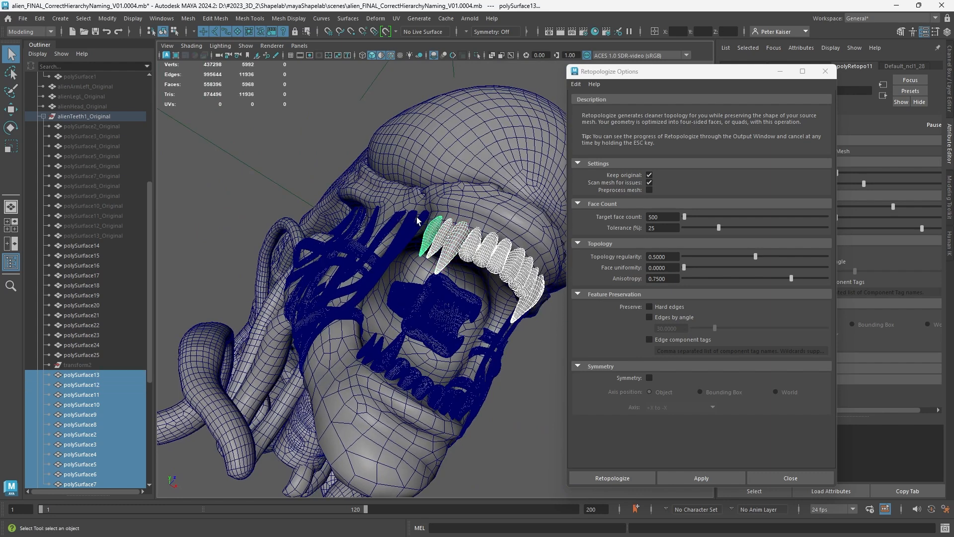
scroll(83, 299, "down", 3)
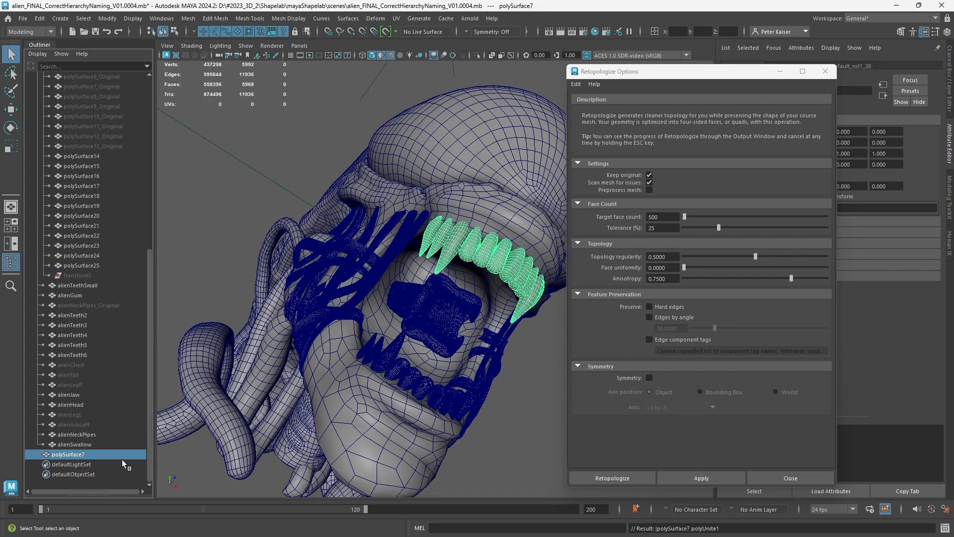
- Hide the original lower teeth, combine the retopologized lower teeth into one mesh and delete its history
left_click(82, 265)
key("f")
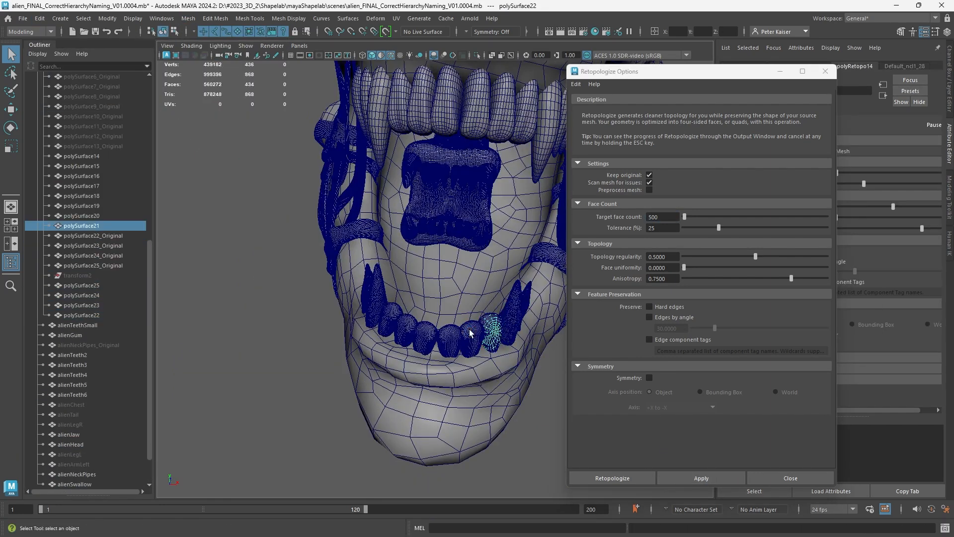
key("Tab")
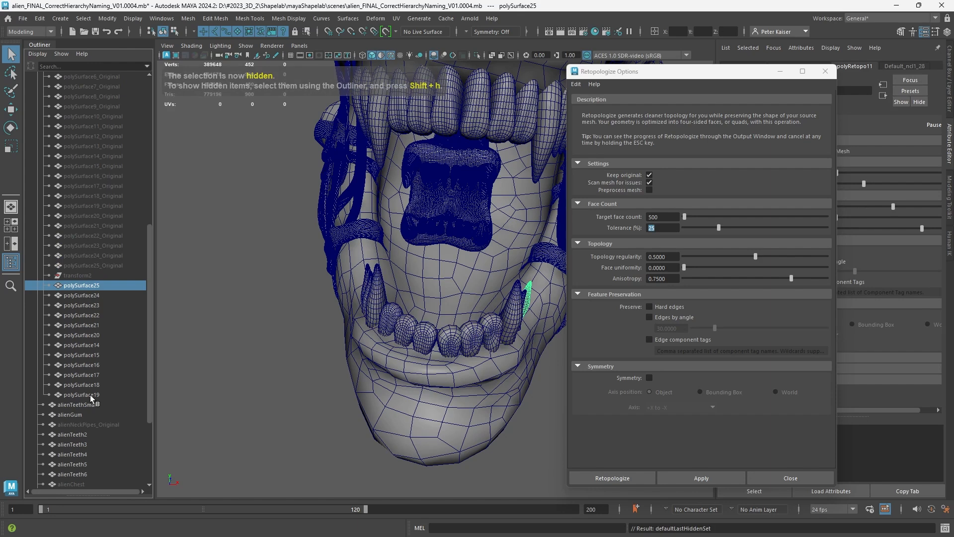
left_click(105, 395, "shift")
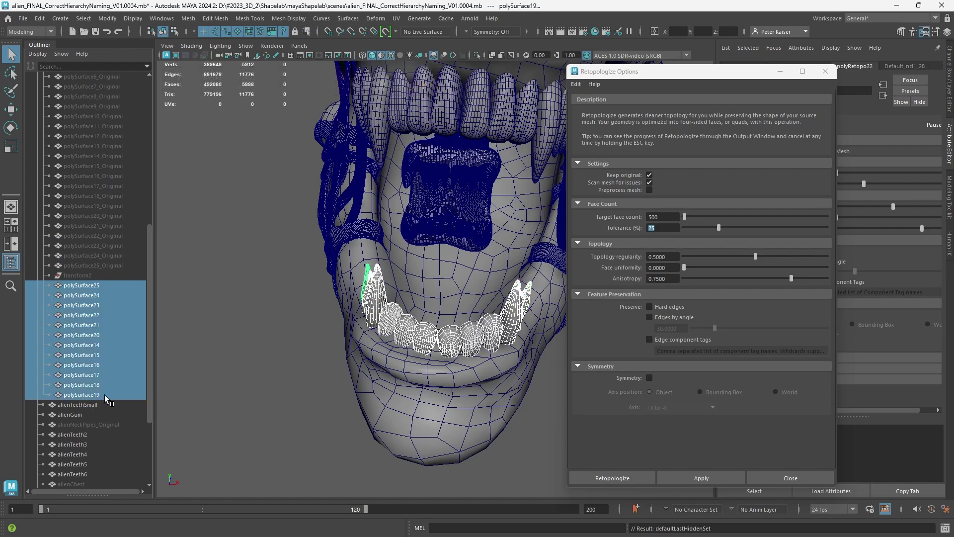
left_click(187, 18)
left_click(210, 58)
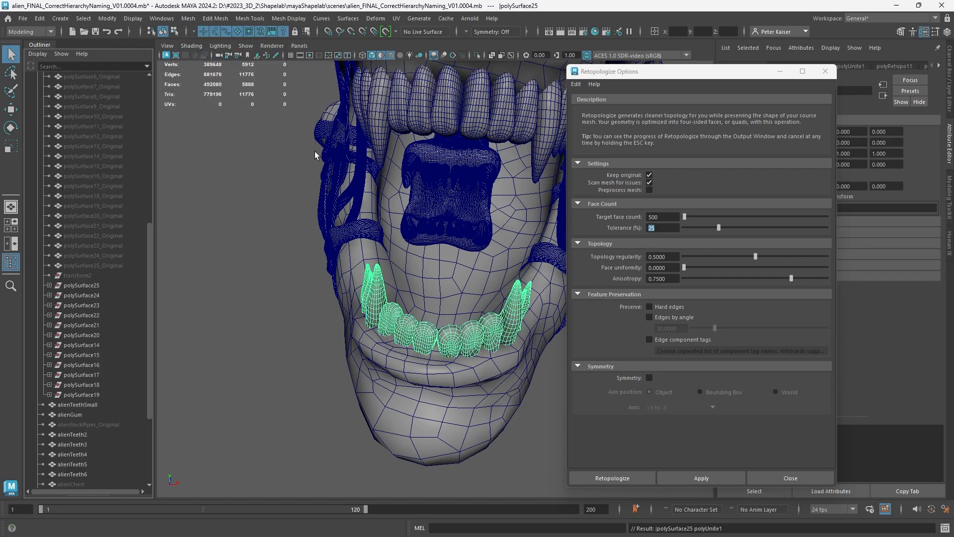
left_click(40, 18)
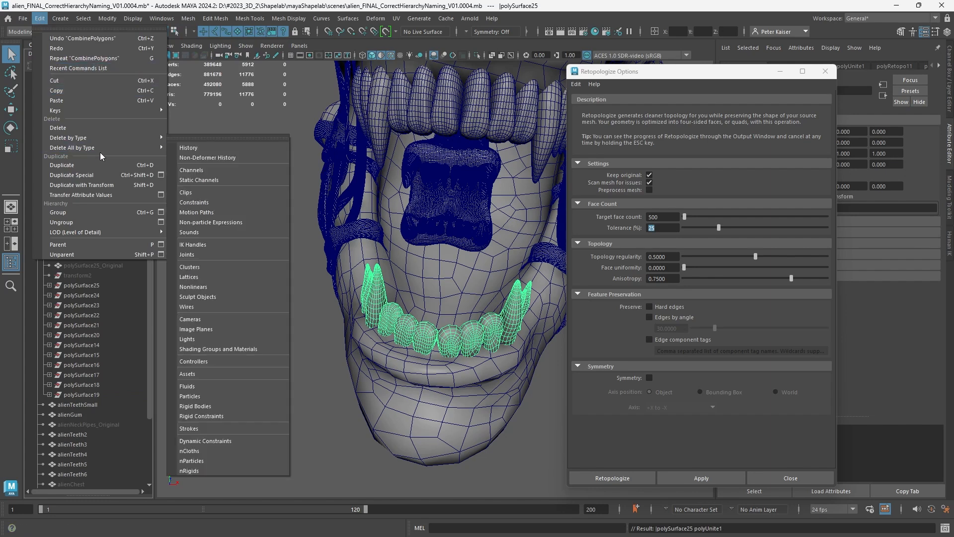
left_click(210, 144)
- Separate alienTeeth6 into individual inner jaw tooth pieces
left_click(73, 355)
key("f")
left_click(188, 17)
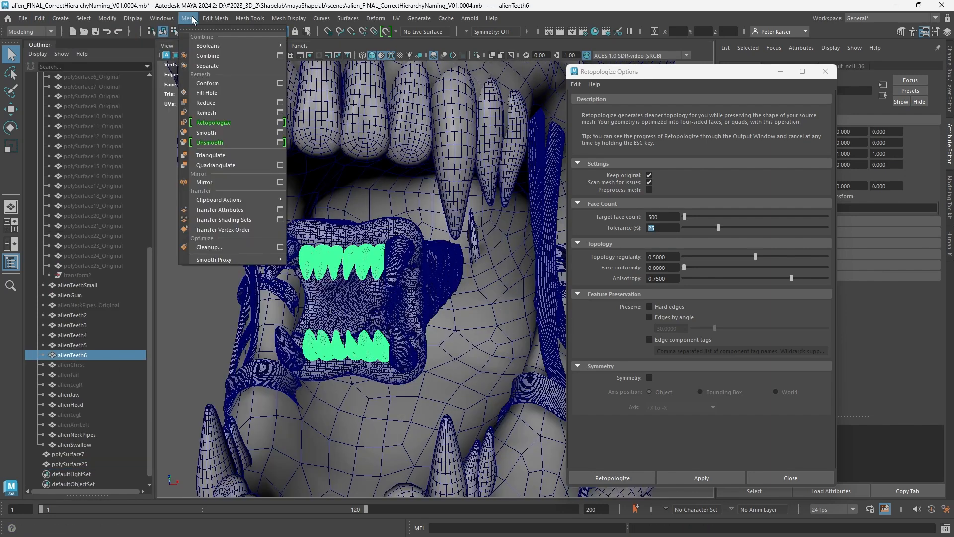
left_click(212, 68)
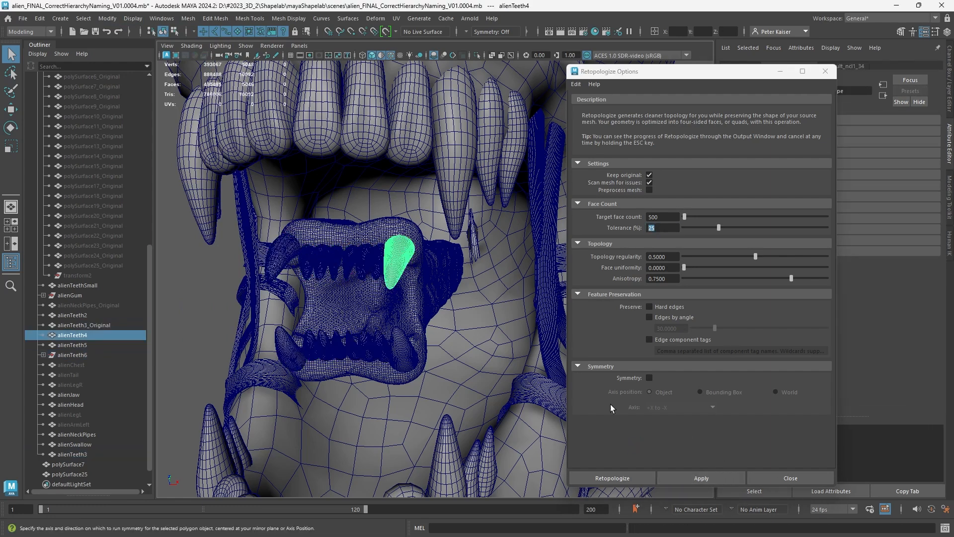
scroll(131, 333, "down", 1)
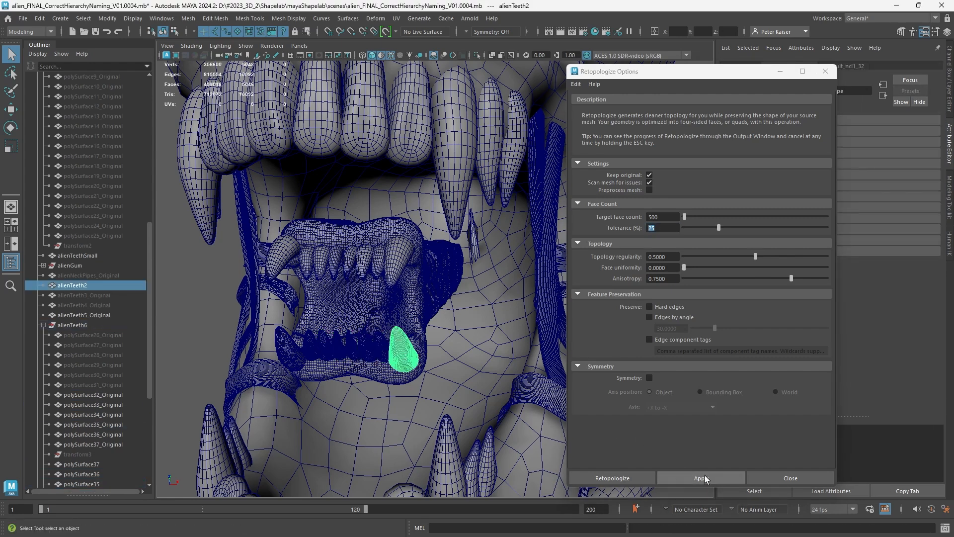
- Hide a range of tooth pieces, pick two lower inner teeth, then show the hidden teeth again
left_click_drag(101, 394, 122, 445)
key("ctrl+h")
left_click(337, 360)
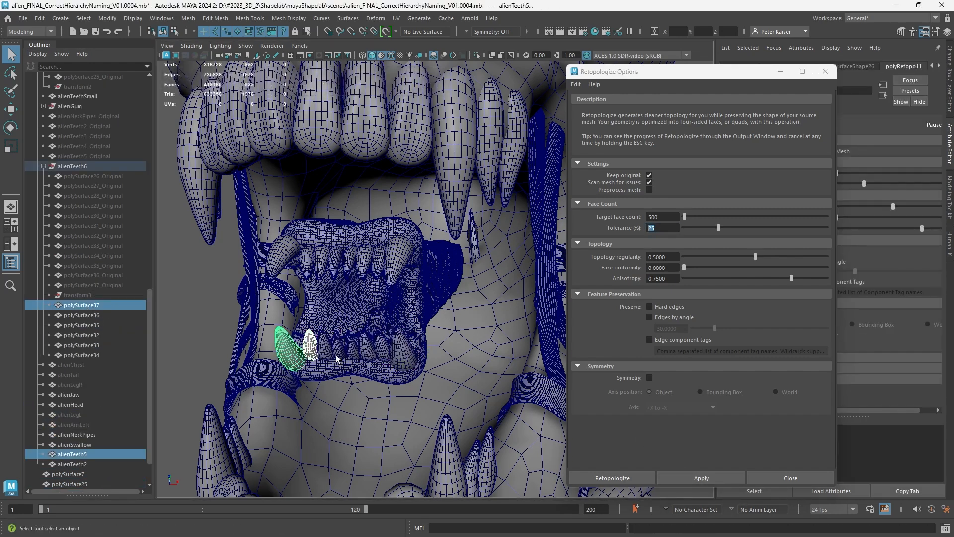
left_click(44, 23)
left_click(224, 59)
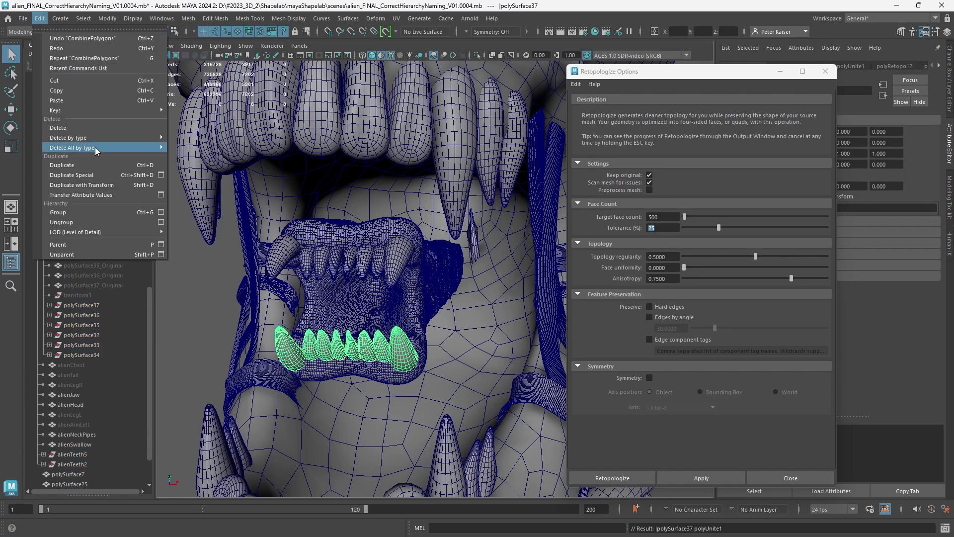
- Retopologize alienTeethSmall at a 1000 target face count and hide its original
left_click(413, 301)
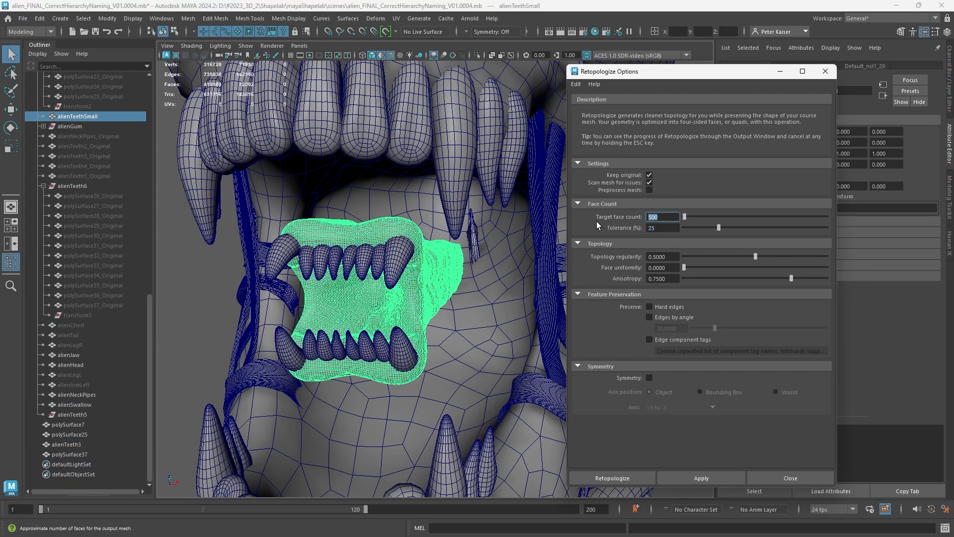
type("1000")
key("Return")
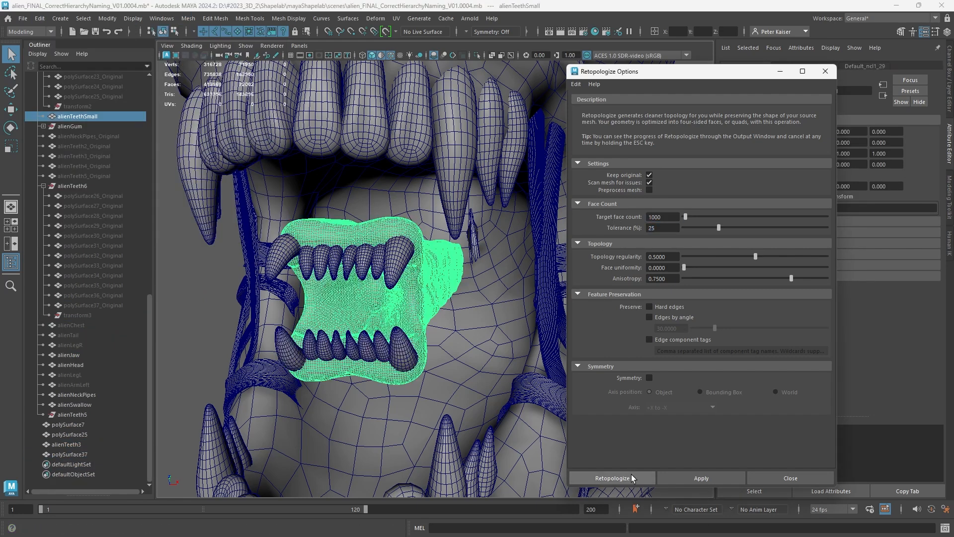
left_click(632, 478)
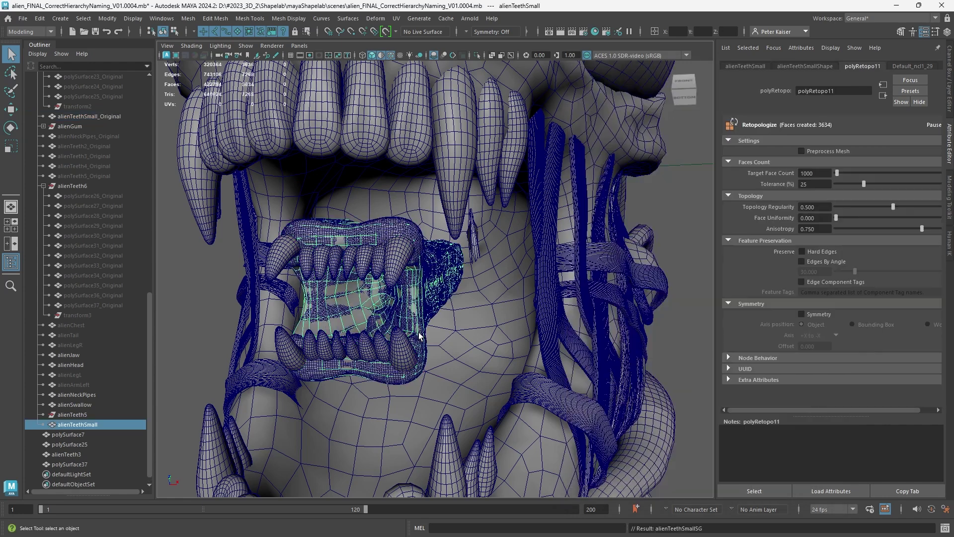
left_click(82, 117)
key("ctrl+h")
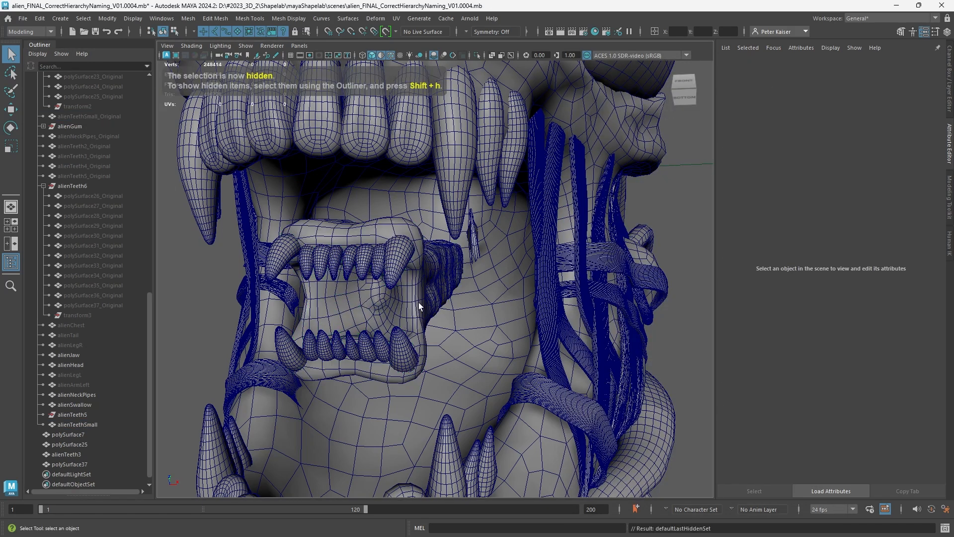
left_click_drag(420, 307, 603, 364, "alt")
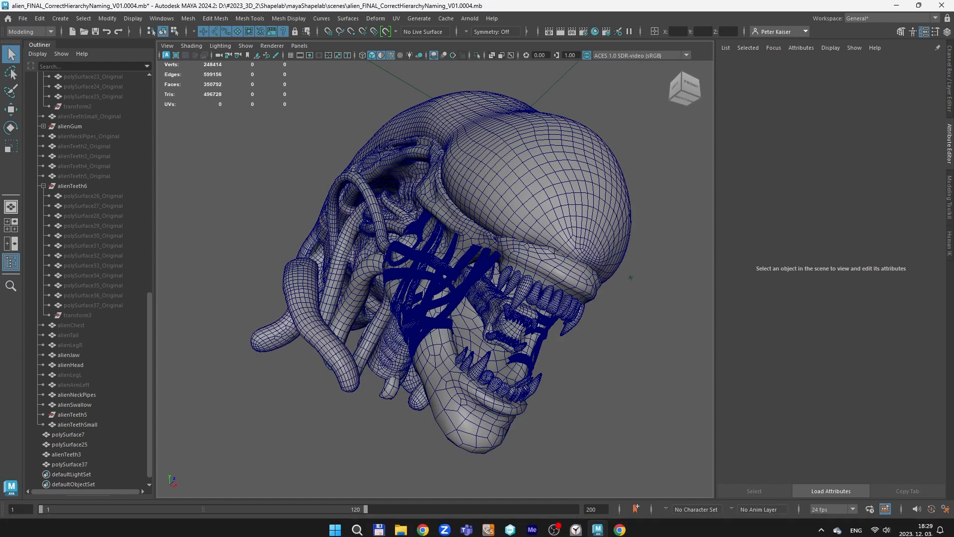
- Retopologize each gum and neck-band piece under alienGum at 5000 or 2000 target faces
left_click(407, 298)
key("f")
key("w")
left_click(187, 18)
left_click(283, 124)
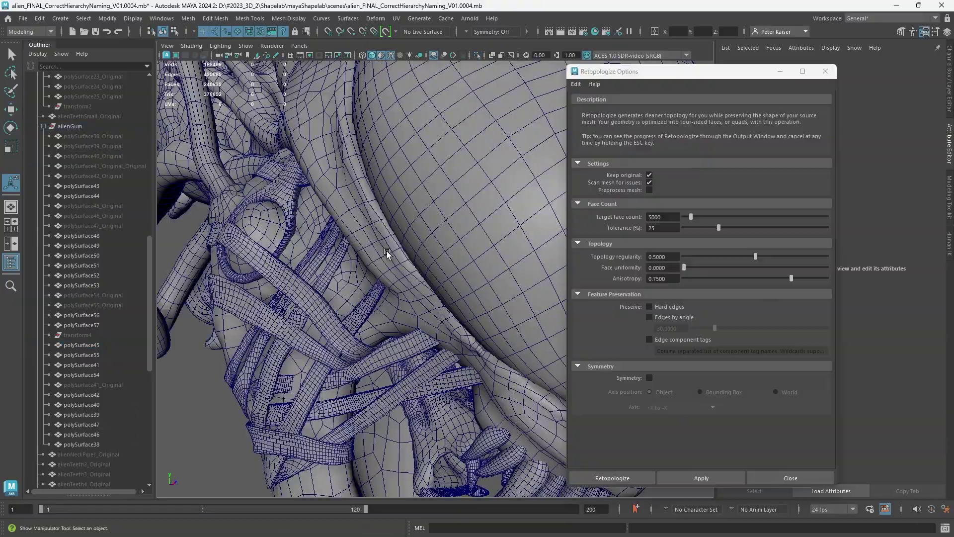
left_click_drag(387, 251, 401, 293, "alt")
scroll(399, 293, "up", 3)
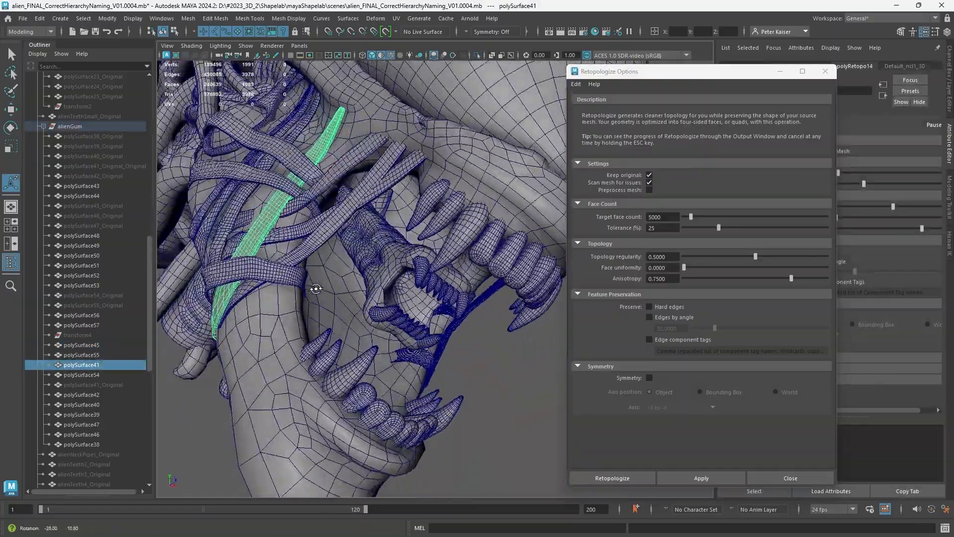
mouse_move(313, 283)
left_mouse_down("alt")
mouse_move(282, 313)
mouse_move(274, 267)
left_mouse_up("alt")
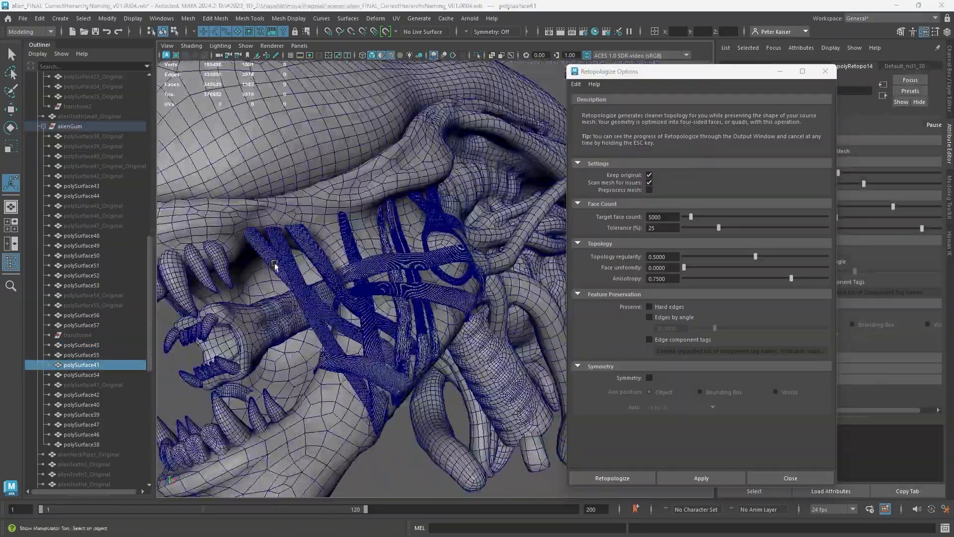
left_click(274, 266)
left_click_drag(691, 217, 687, 217)
left_click(702, 479)
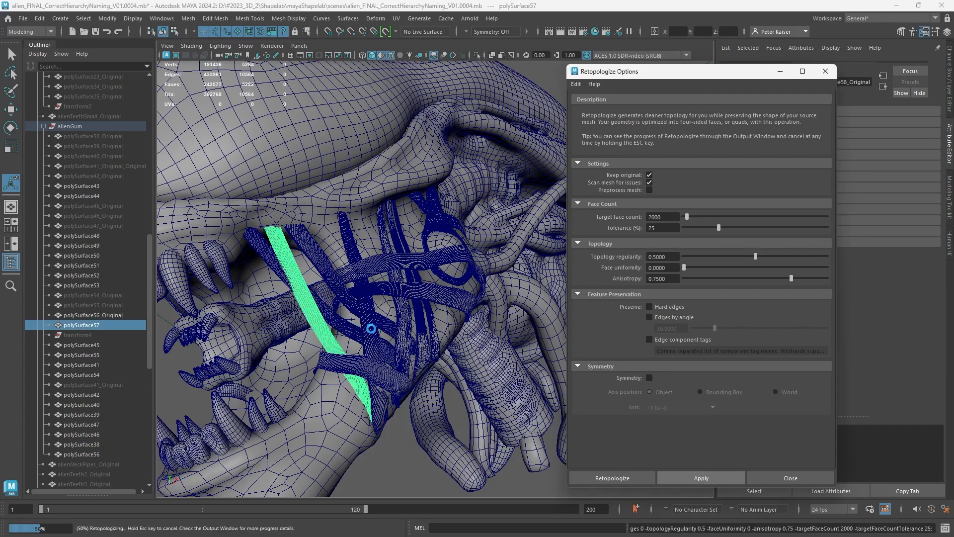
left_click(366, 373)
left_click(701, 478)
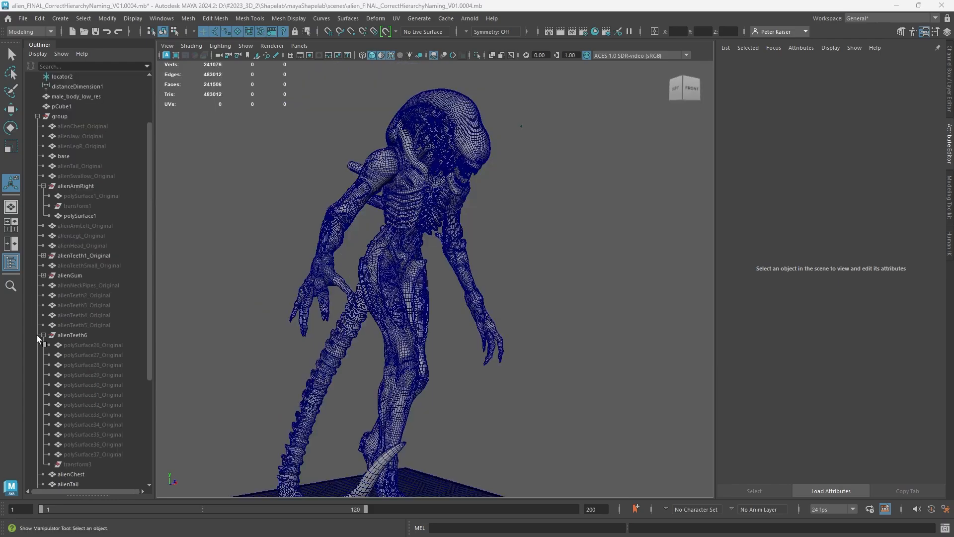
left_click_drag(438, 228, 400, 238, "alt")
mouse_move(400, 239)
right_mouse_down("alt")
mouse_move(432, 330)
mouse_move(383, 298)
right_mouse_up("alt")
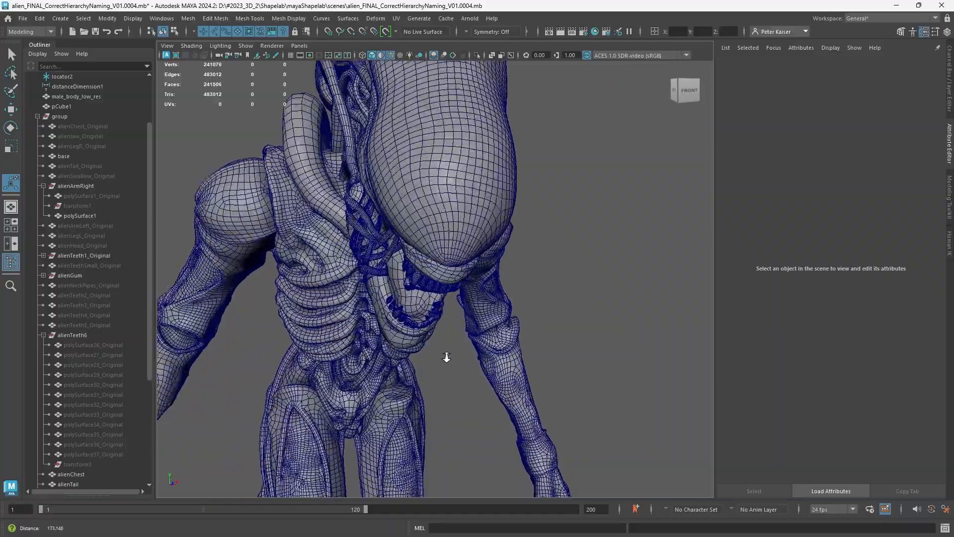
mouse_move(384, 299)
left_mouse_down("alt")
mouse_move(469, 350)
mouse_move(575, 368)
mouse_move(739, 363)
mouse_move(726, 326)
mouse_move(818, 345)
left_mouse_up("alt")
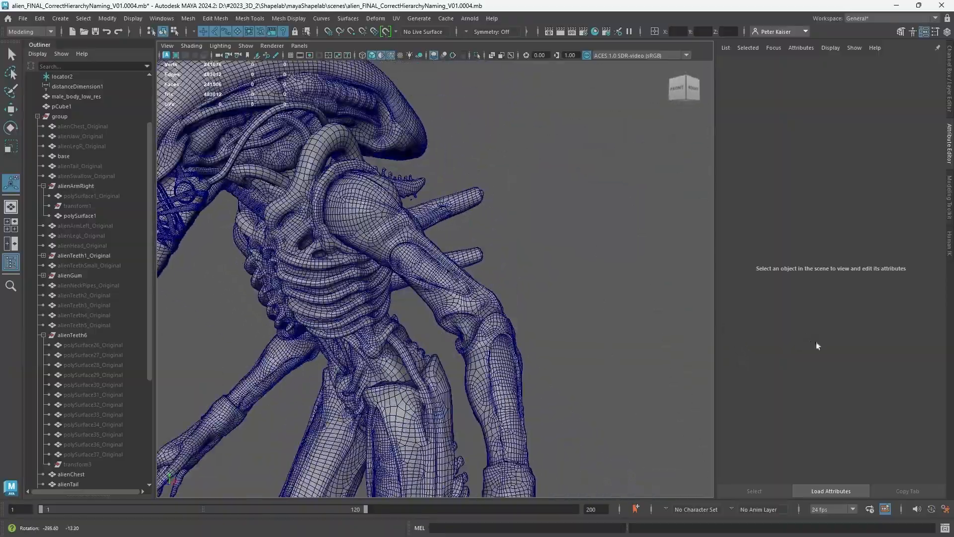